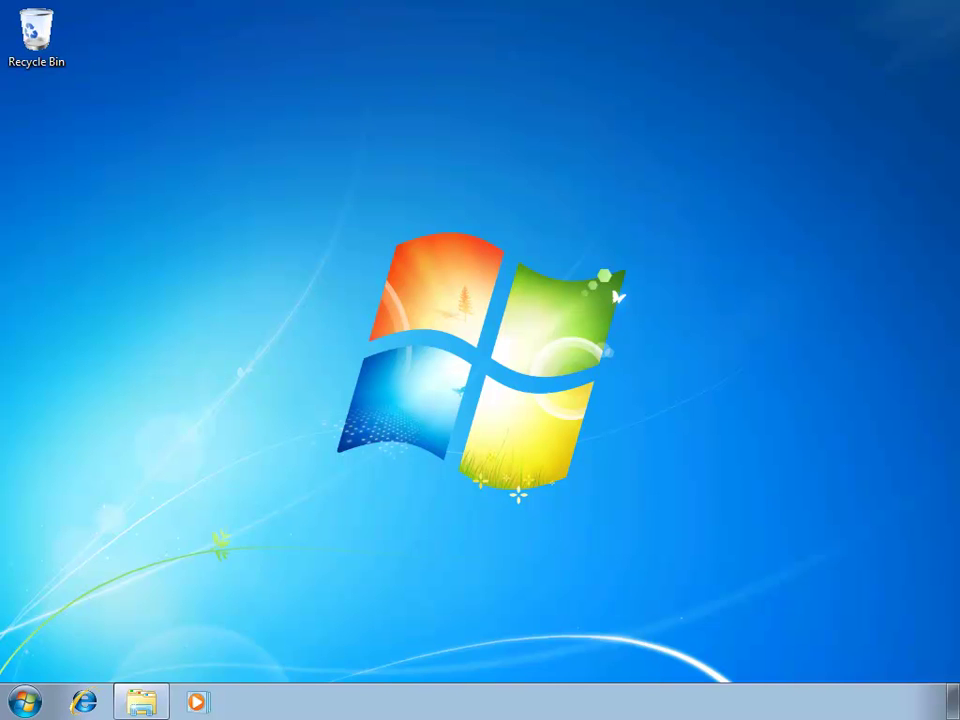
# Step: Open the Sequencing Office2010_final document from the Office2010 folder and find the section on the Office Deployment Kit for App-V
pyautogui.click(139, 703)
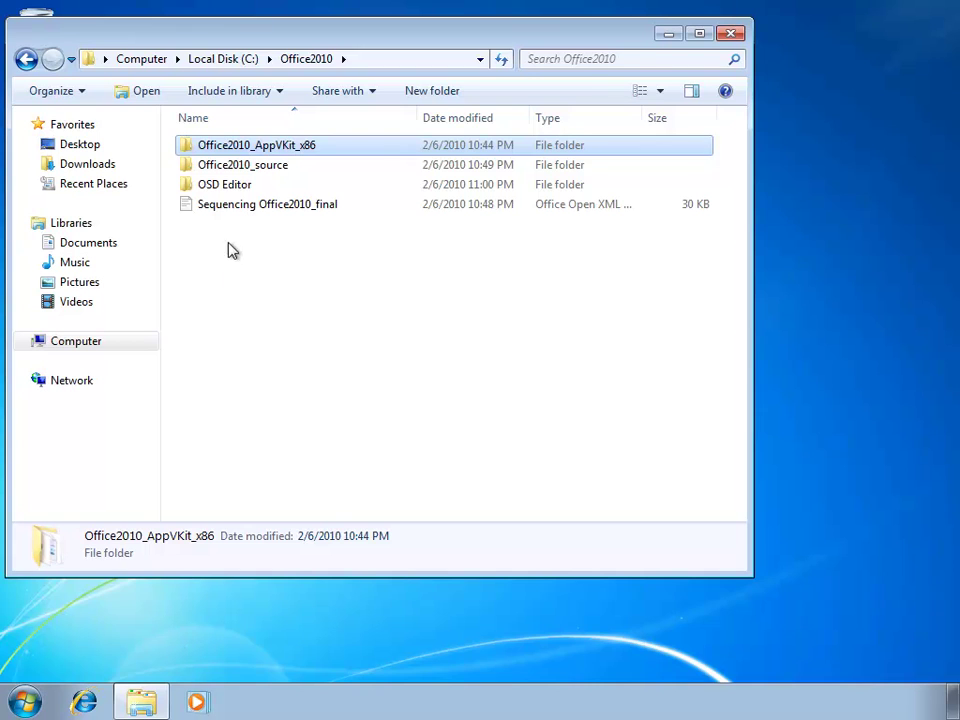
pyautogui.doubleClick(231, 205)
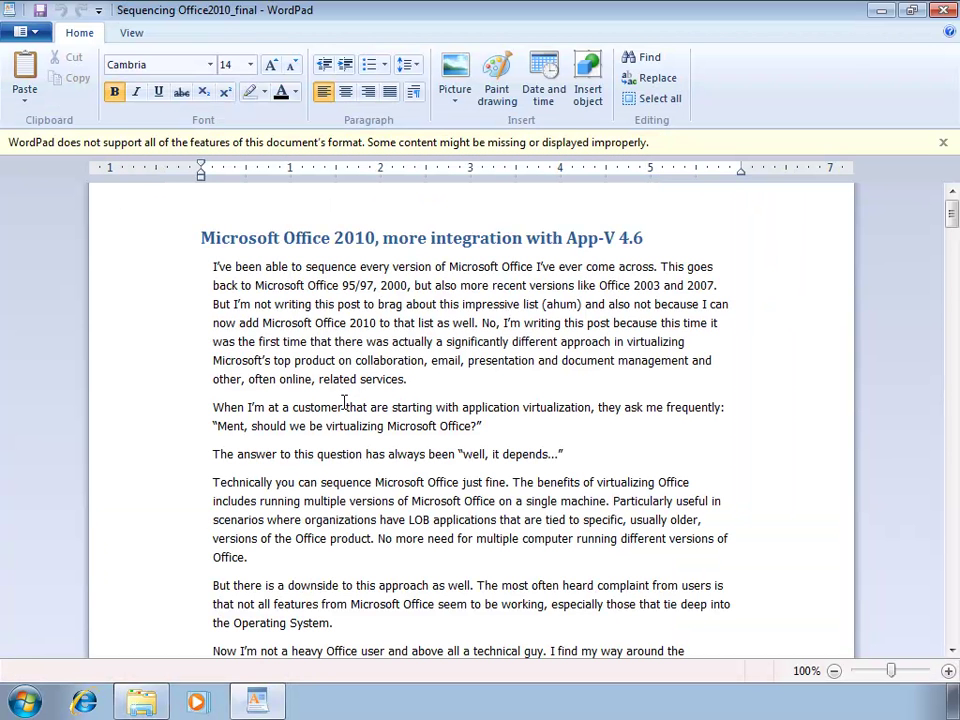
pyautogui.scroll(-6, 344, 403)
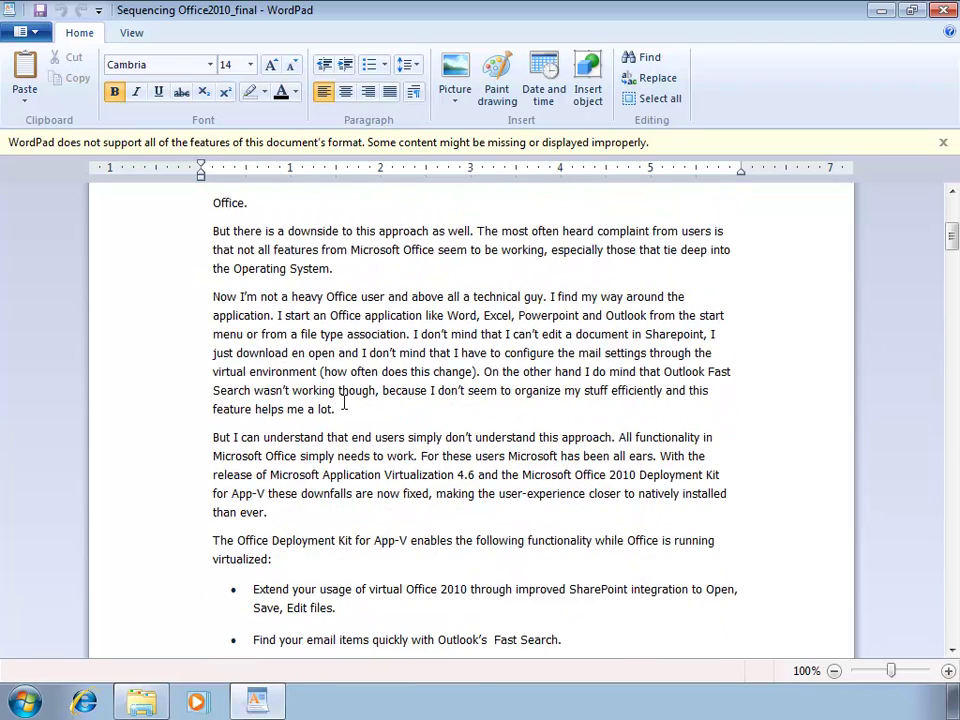
pyautogui.scroll(-8, 344, 403)
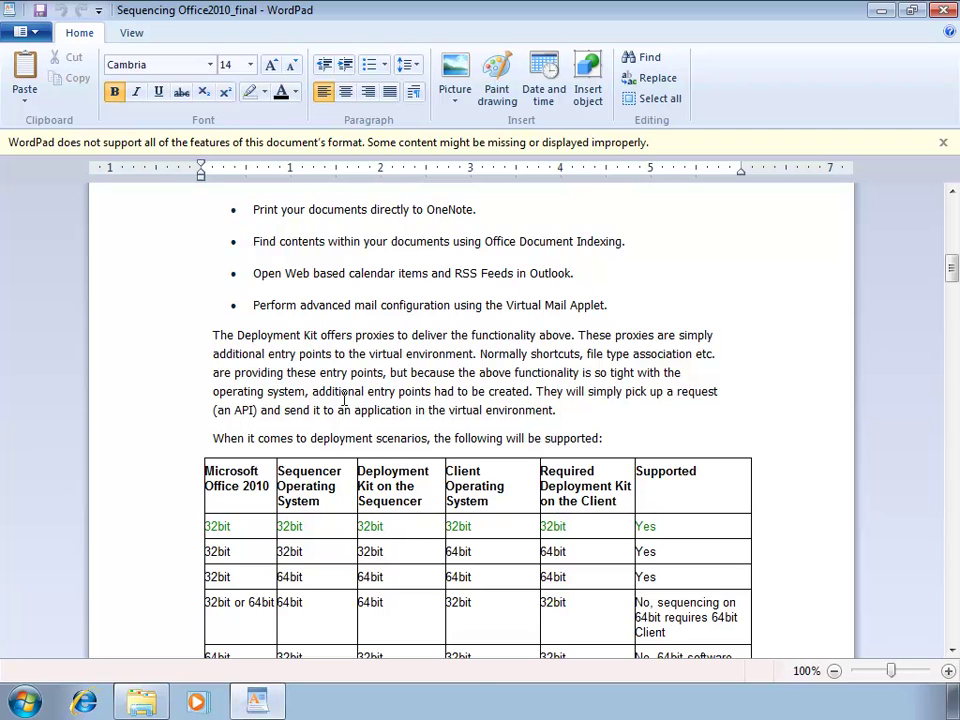
pyautogui.scroll(5, 345, 400)
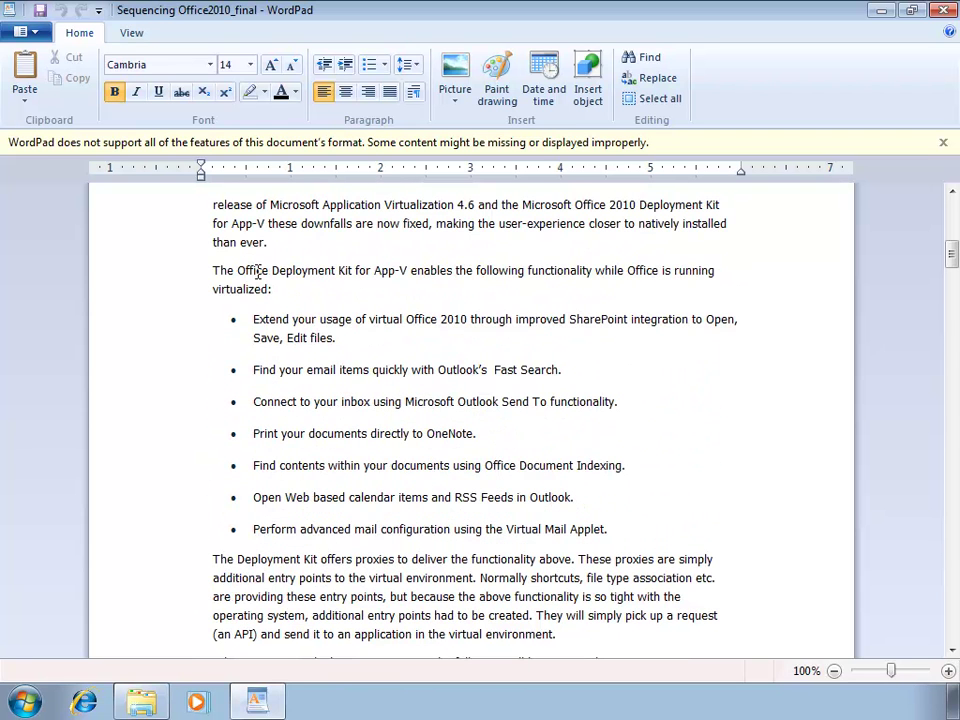
# Step: Go through the features enabled by the Office Deployment Kit for App-V, highlighting key terms from SharePoint to the Virtual Mail Applet
pyautogui.moveTo(238, 271); pyautogui.dragTo(410, 272)
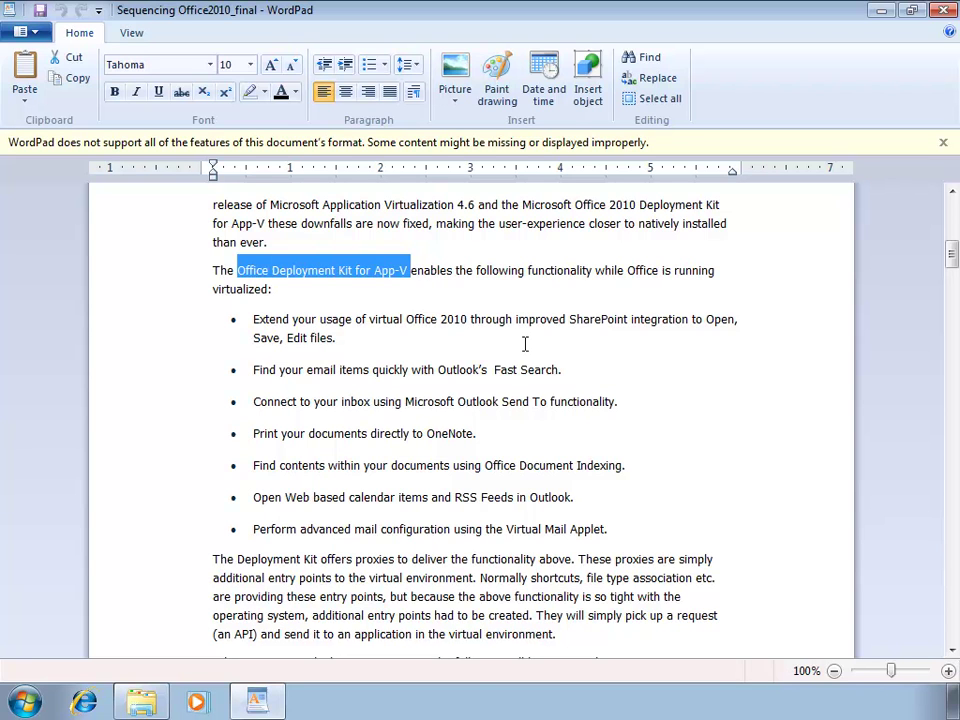
pyautogui.doubleClick(595, 319)
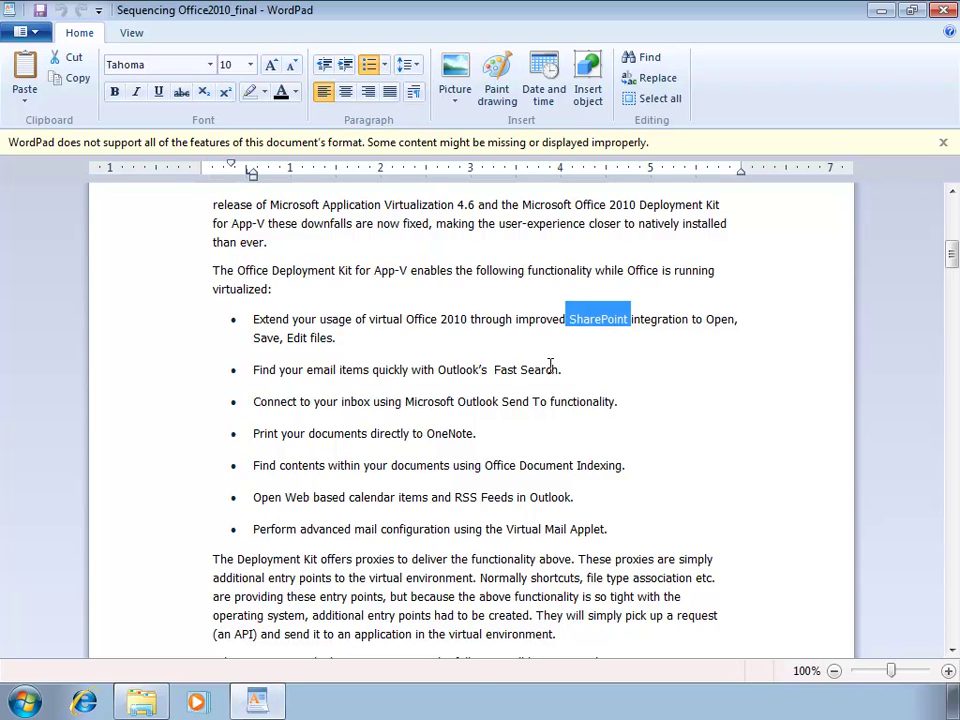
pyautogui.moveTo(437, 369); pyautogui.dragTo(559, 370)
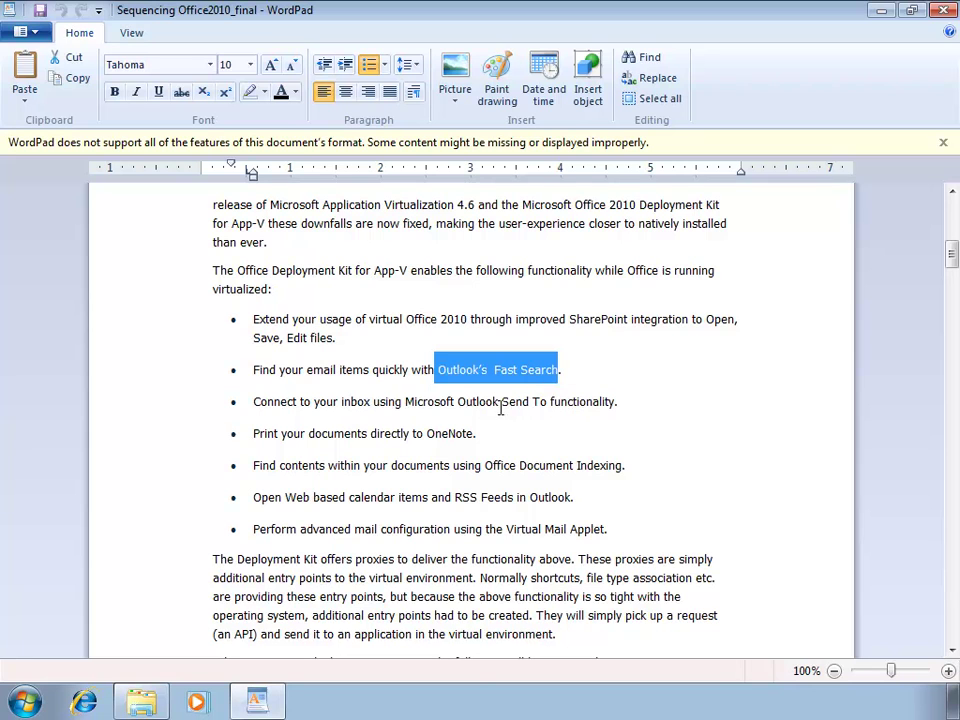
pyautogui.moveTo(406, 401); pyautogui.dragTo(550, 401)
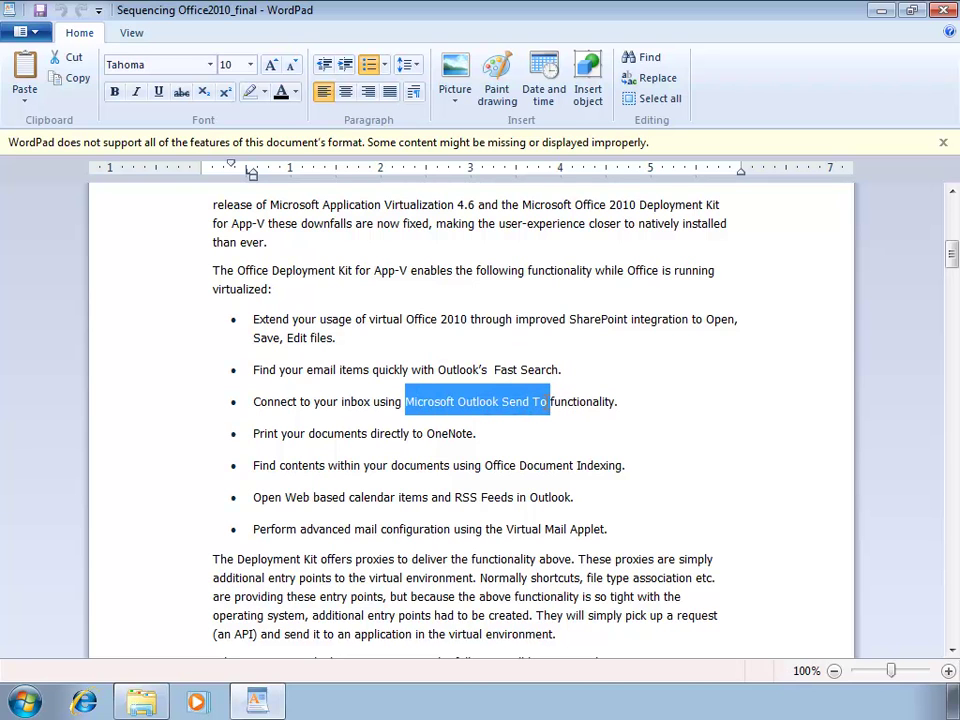
pyautogui.moveTo(411, 433); pyautogui.dragTo(621, 465)
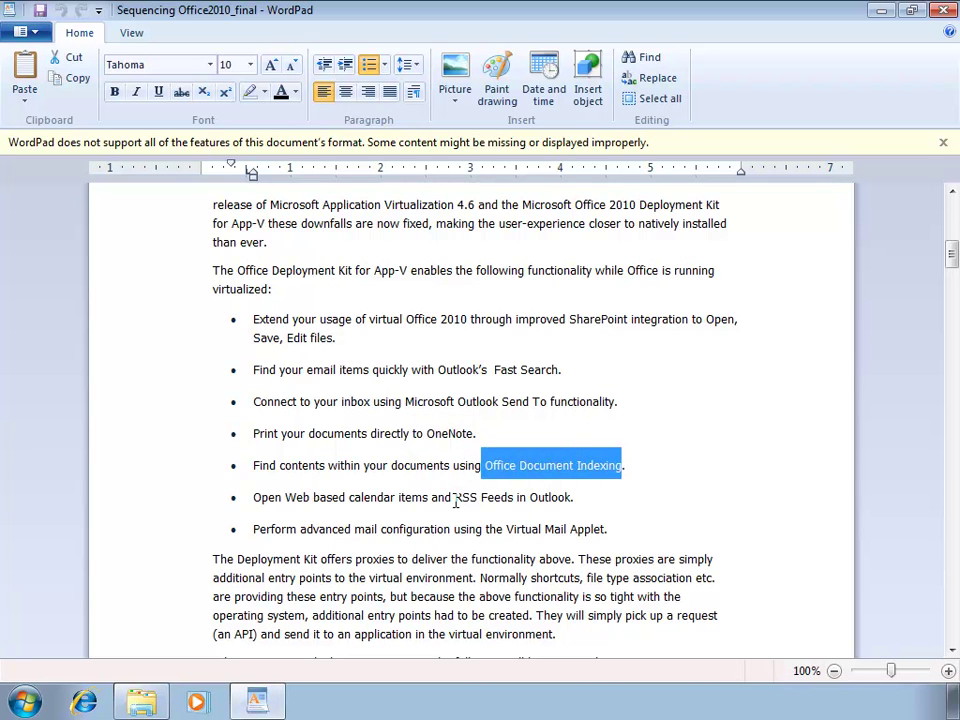
pyautogui.moveTo(286, 497); pyautogui.dragTo(514, 497)
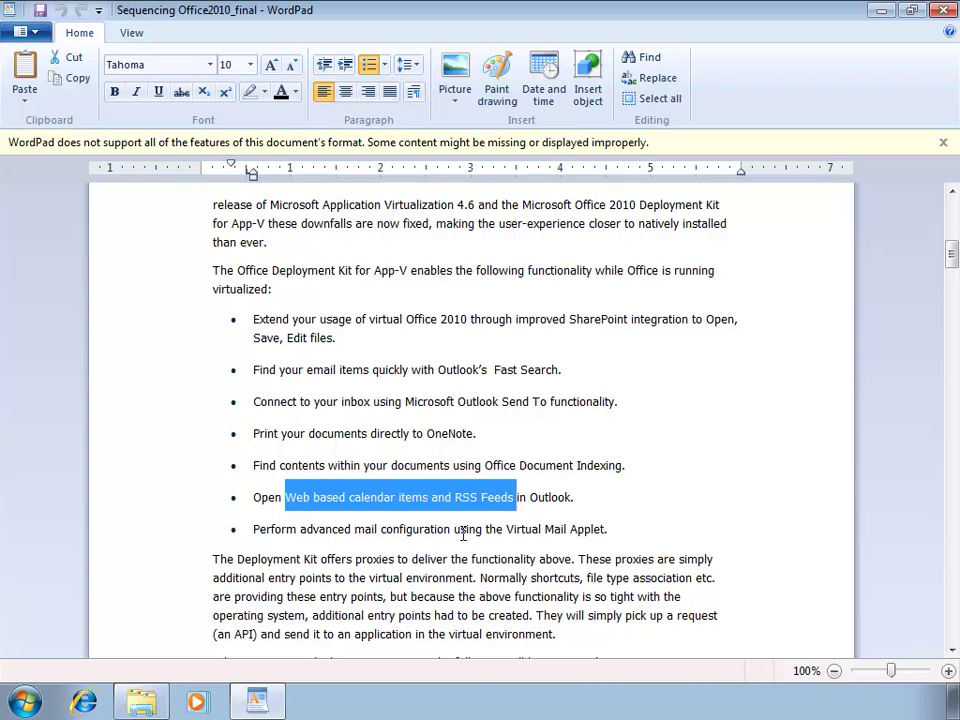
pyautogui.moveTo(455, 530); pyautogui.dragTo(604, 530)
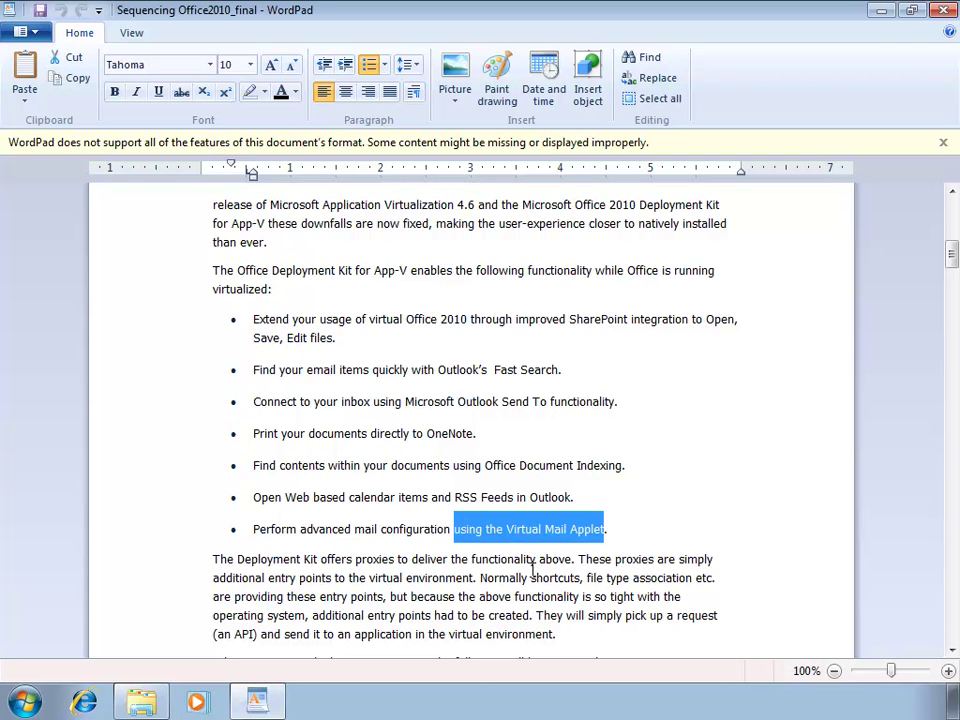
# Step: Examine the table of supported deployment scenarios and highlight its first row, the all-32bit scenario
pyautogui.scroll(-1, 533, 570)
pyautogui.scroll(-6, 533, 570)
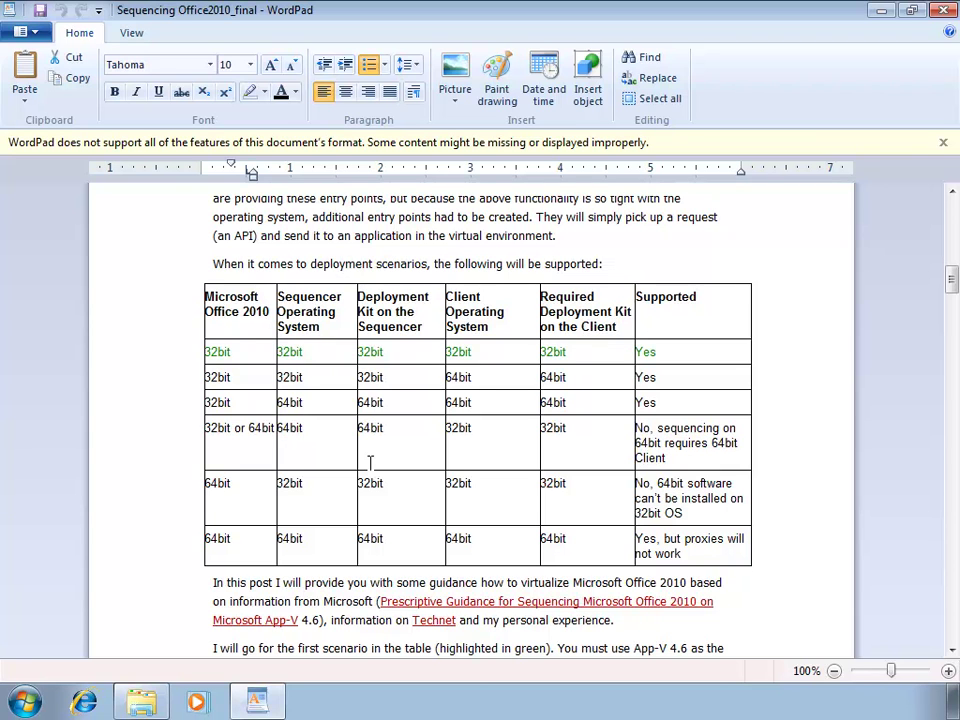
pyautogui.click(238, 357)
pyautogui.doubleClick(370, 402)
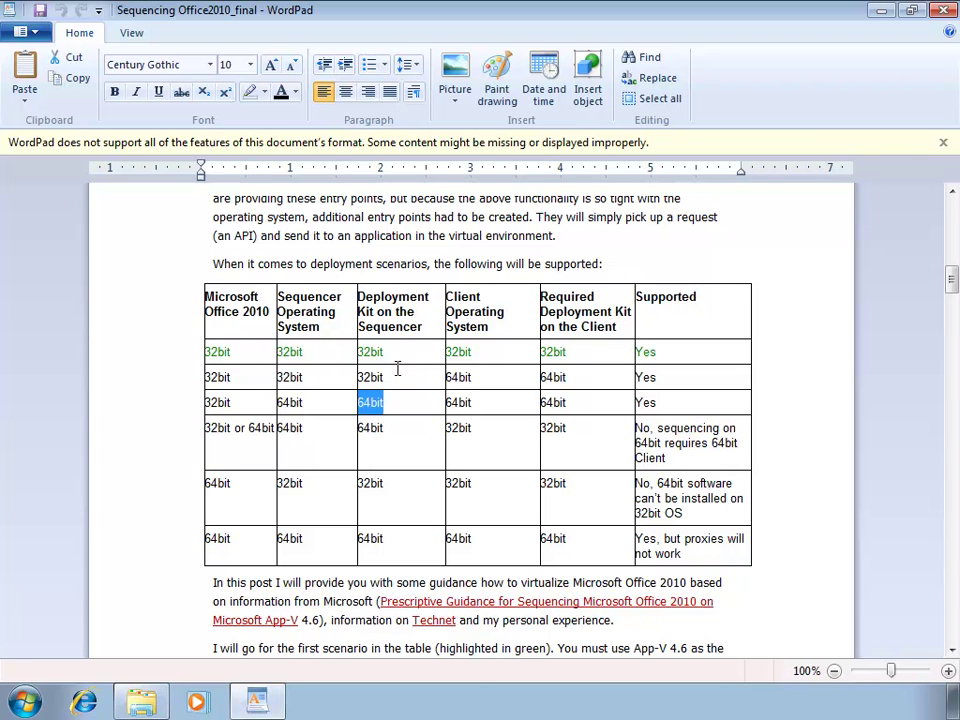
pyautogui.moveTo(240, 358); pyautogui.dragTo(650, 356)
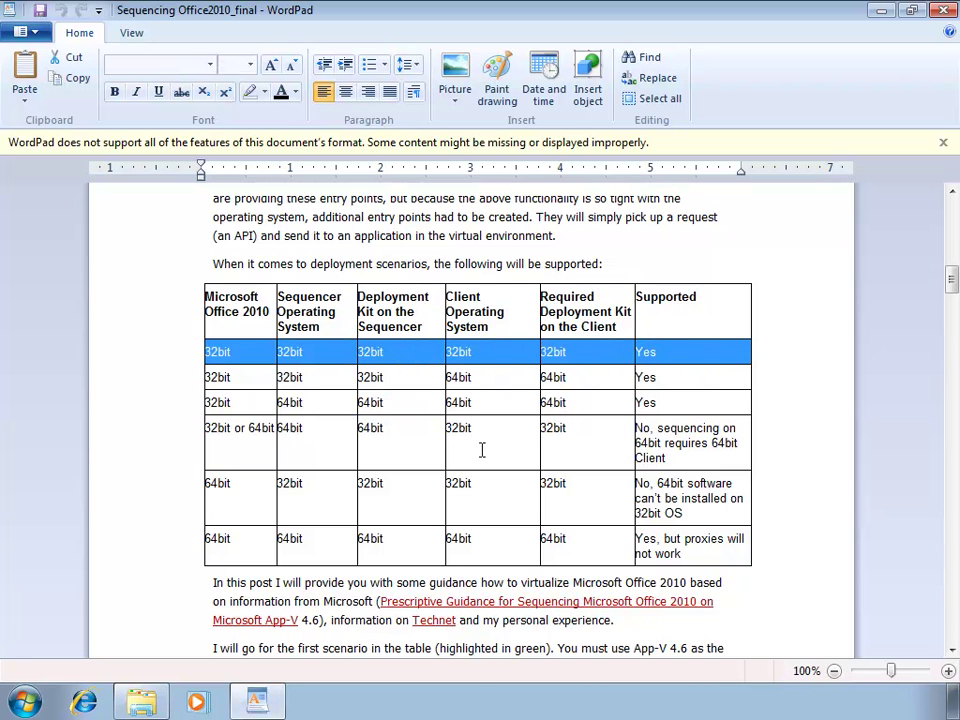
# Step: Check the computer's system type in its system properties, and close the window
pyautogui.click(26, 705)
pyautogui.rightClick(291, 485)
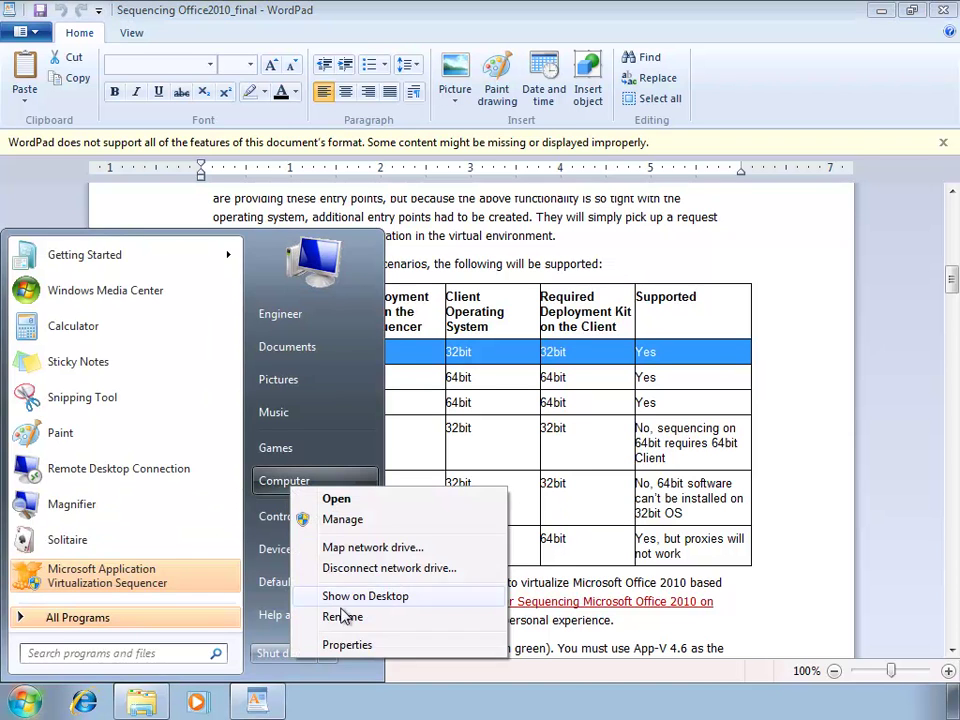
pyautogui.click(347, 644)
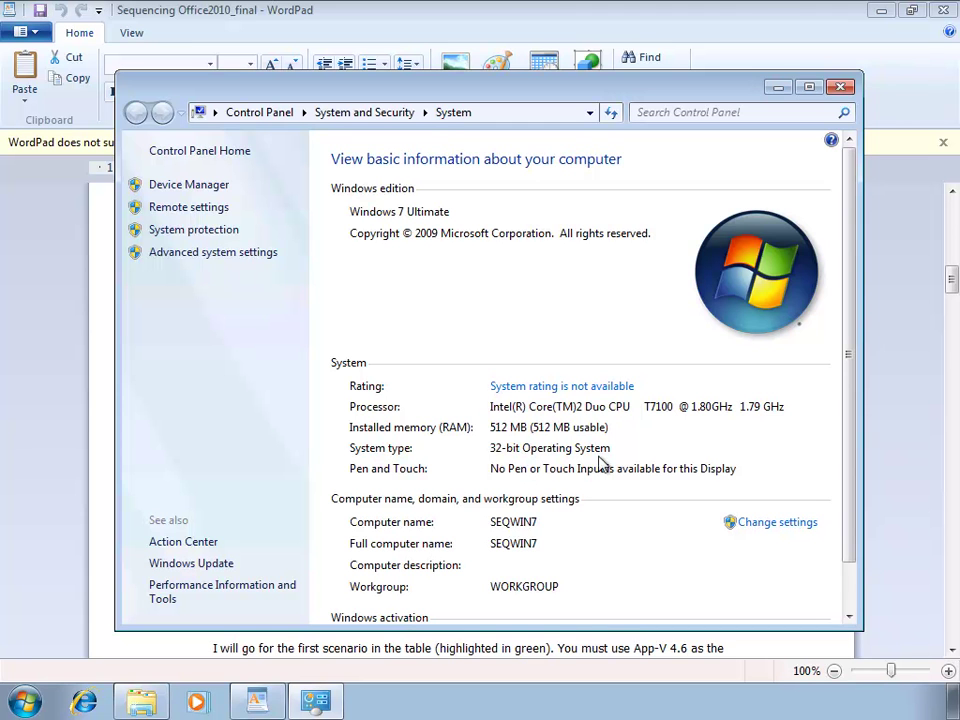
pyautogui.click(842, 90)
# Step: Read the document's Preparation section and highlight the Microsoft Application Virtualization Sequencer 4.6 requirement
pyautogui.scroll(-7, 530, 492)
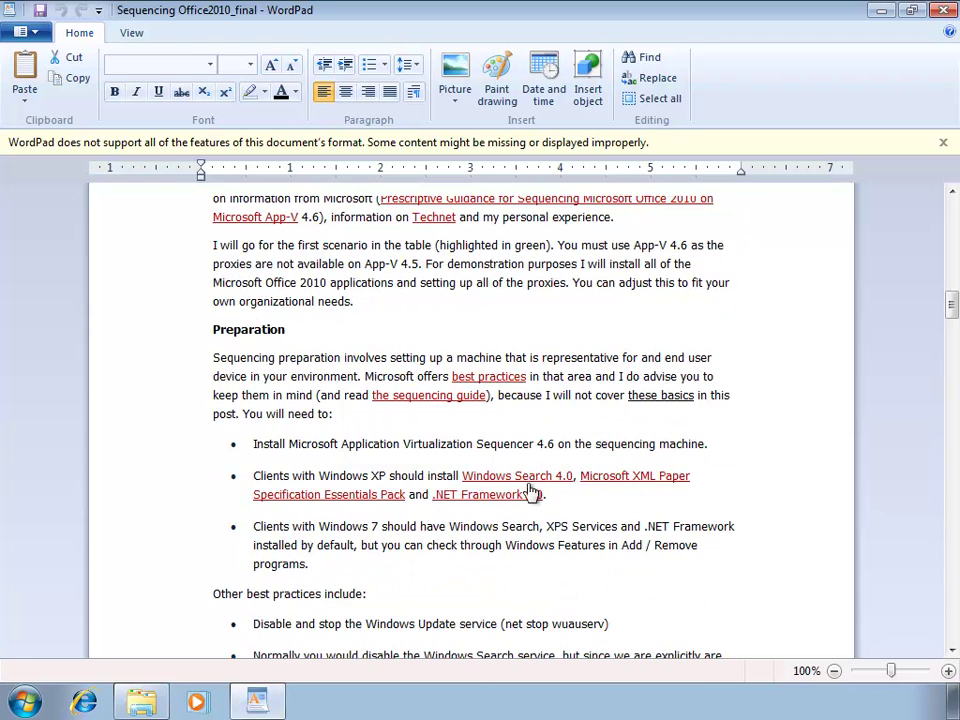
pyautogui.scroll(-1, 442, 430)
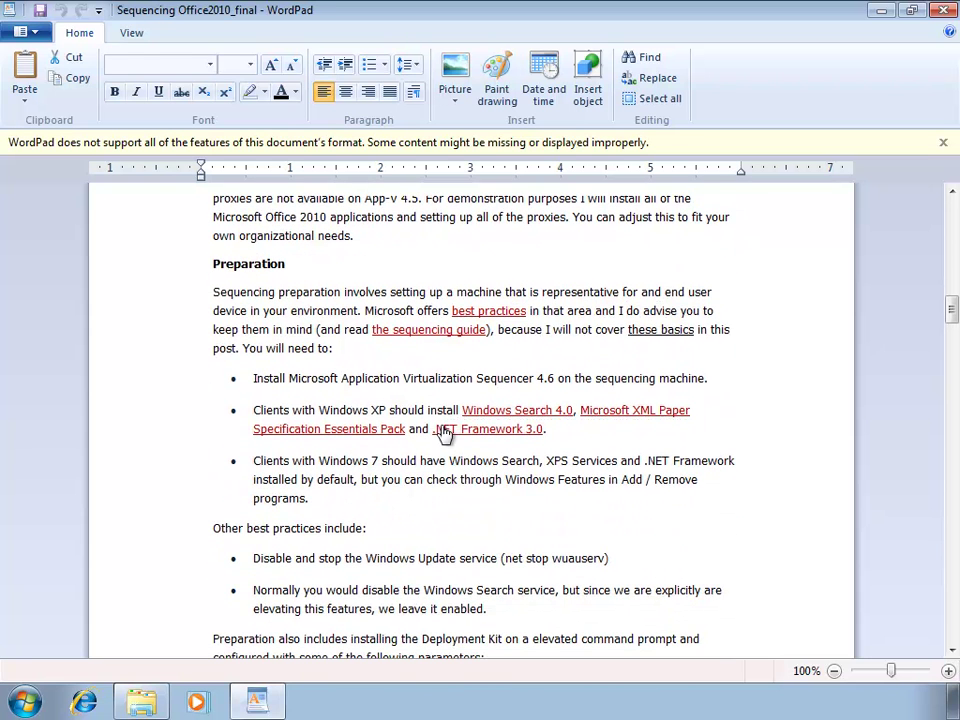
pyautogui.moveTo(290, 378); pyautogui.dragTo(533, 403)
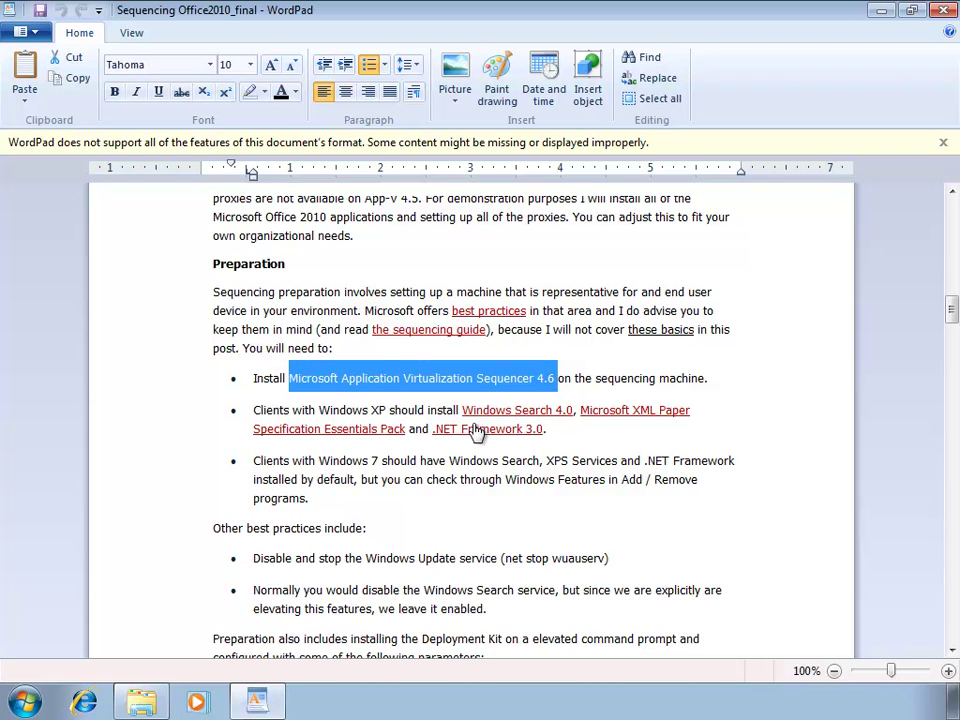
# Step: Launch the Microsoft Application Virtualization Sequencer, check its version in the About information, and close the program
pyautogui.click(26, 703)
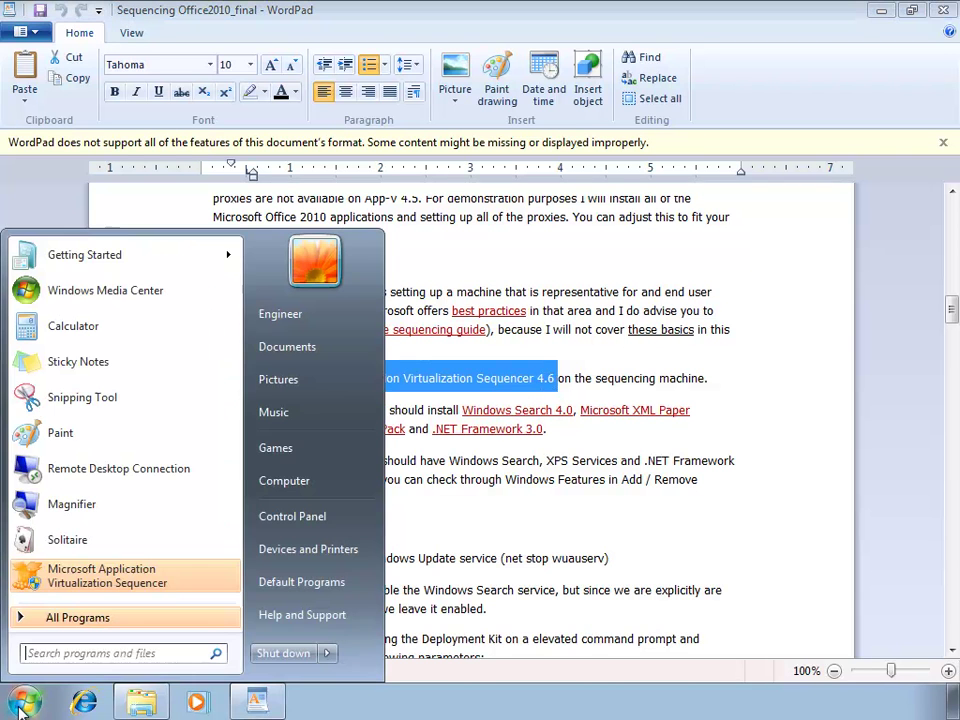
pyautogui.click(82, 584)
pyautogui.click(325, 490)
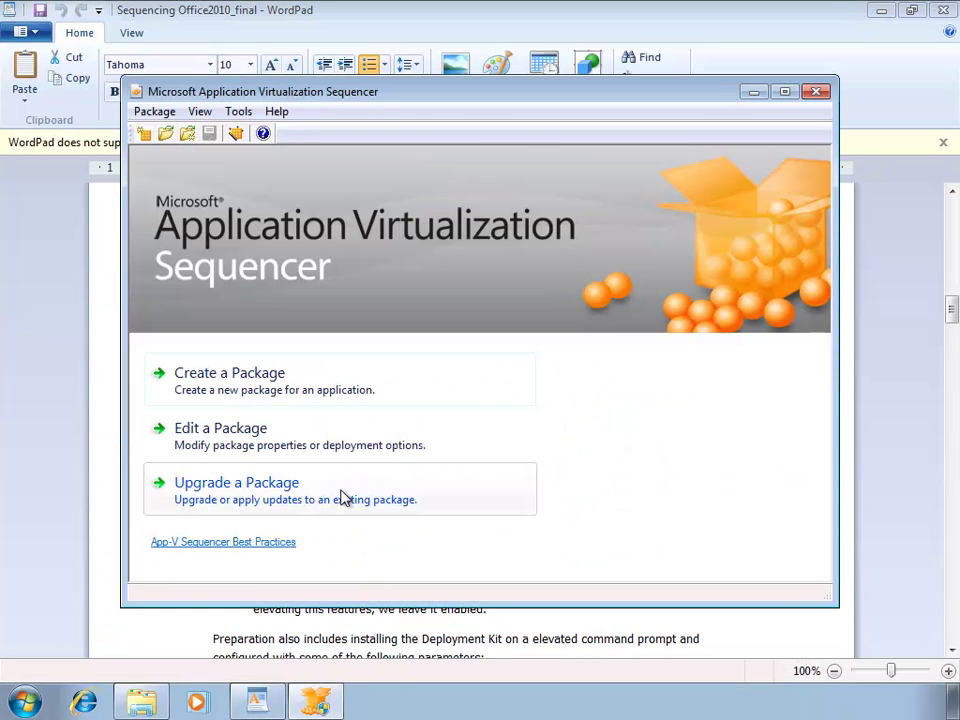
pyautogui.click(276, 111)
pyautogui.click(294, 159)
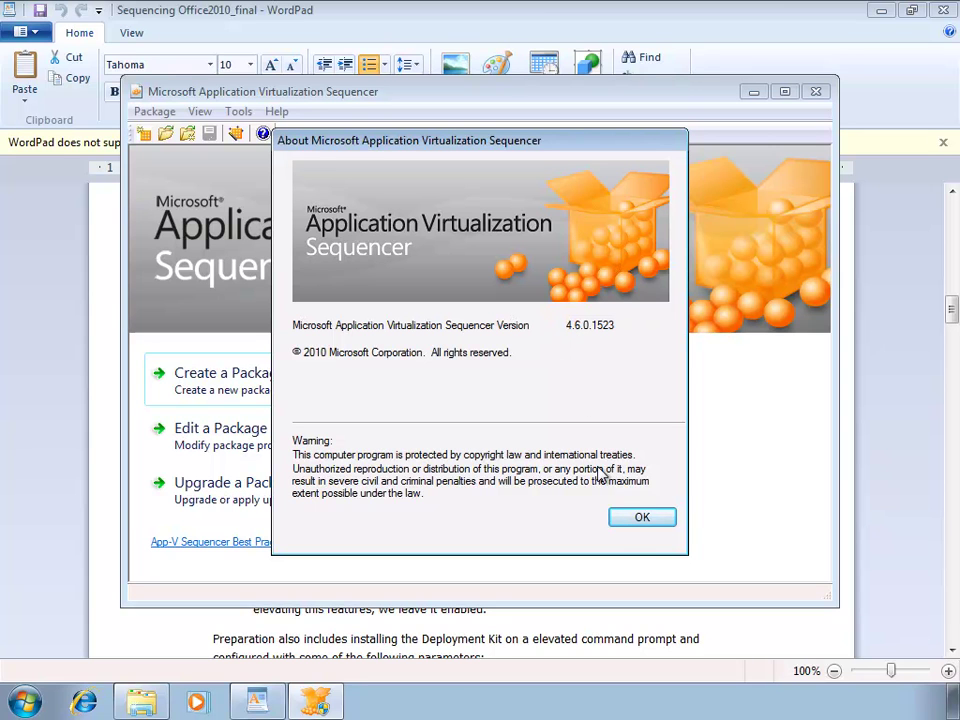
pyautogui.click(641, 516)
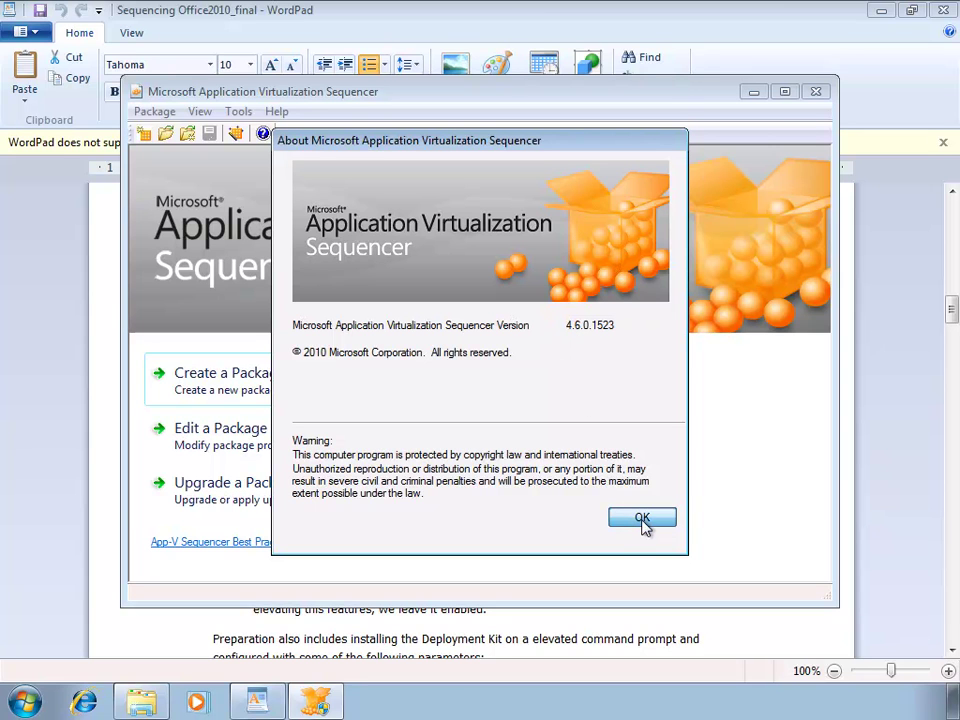
pyautogui.click(642, 518)
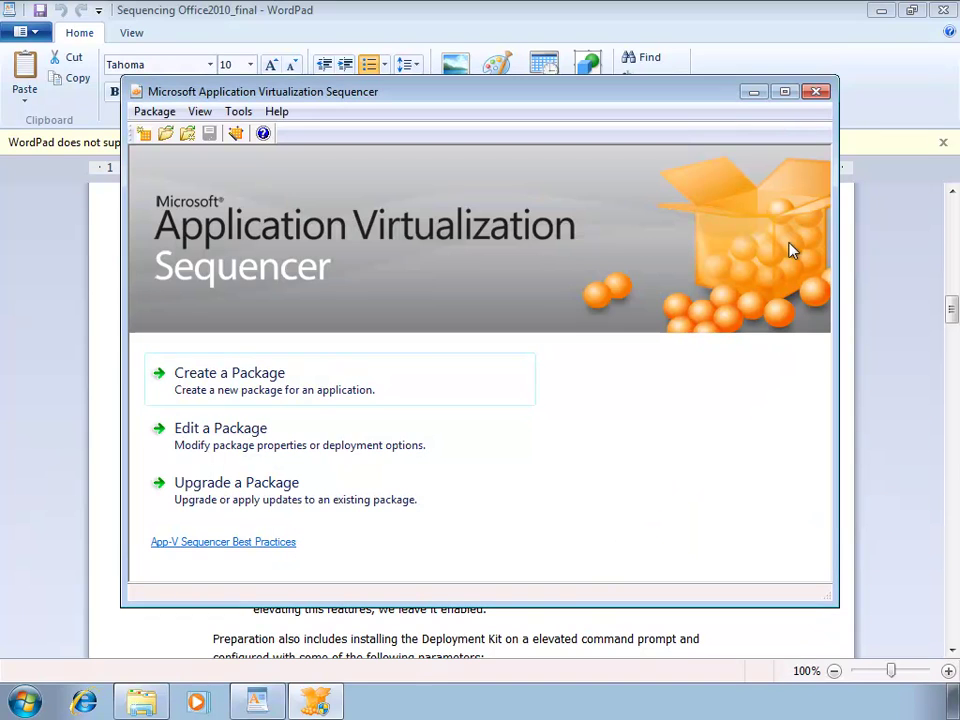
pyautogui.click(817, 92)
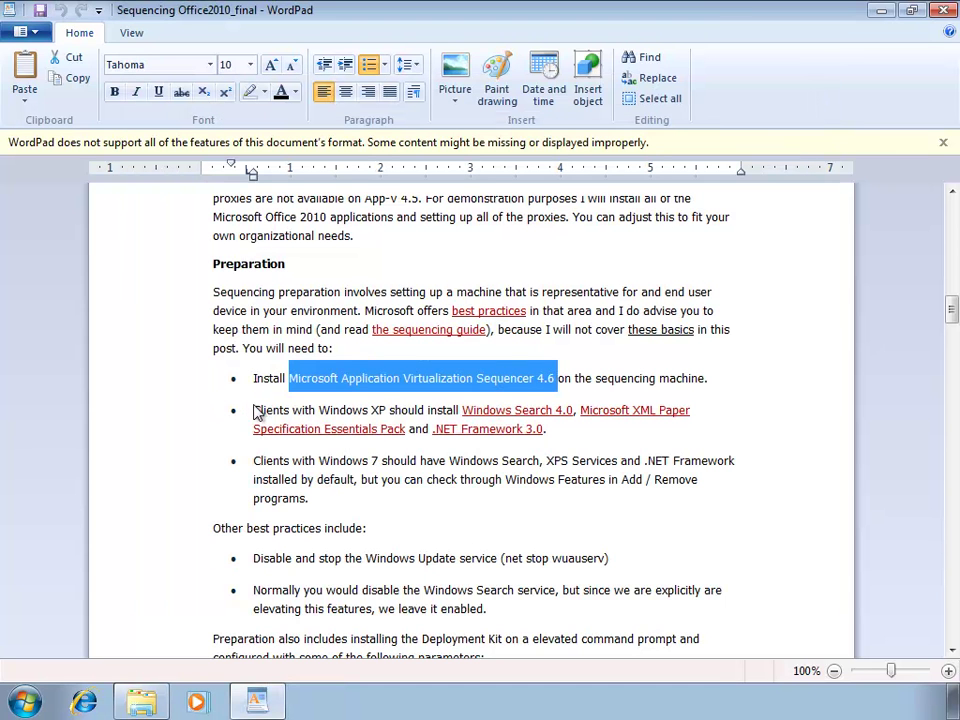
# Step: Highlight the Windows XP client requirement, then check Windows Search and XPS Services in Windows Features without changing anything
pyautogui.moveTo(254, 410); pyautogui.dragTo(388, 410)
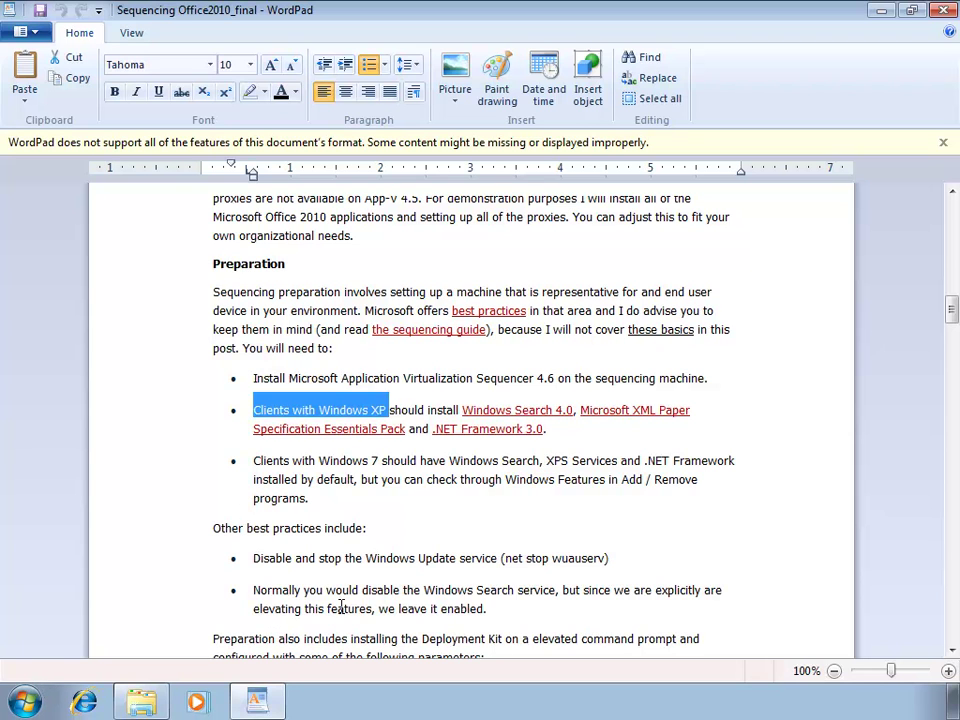
pyautogui.click(22, 702)
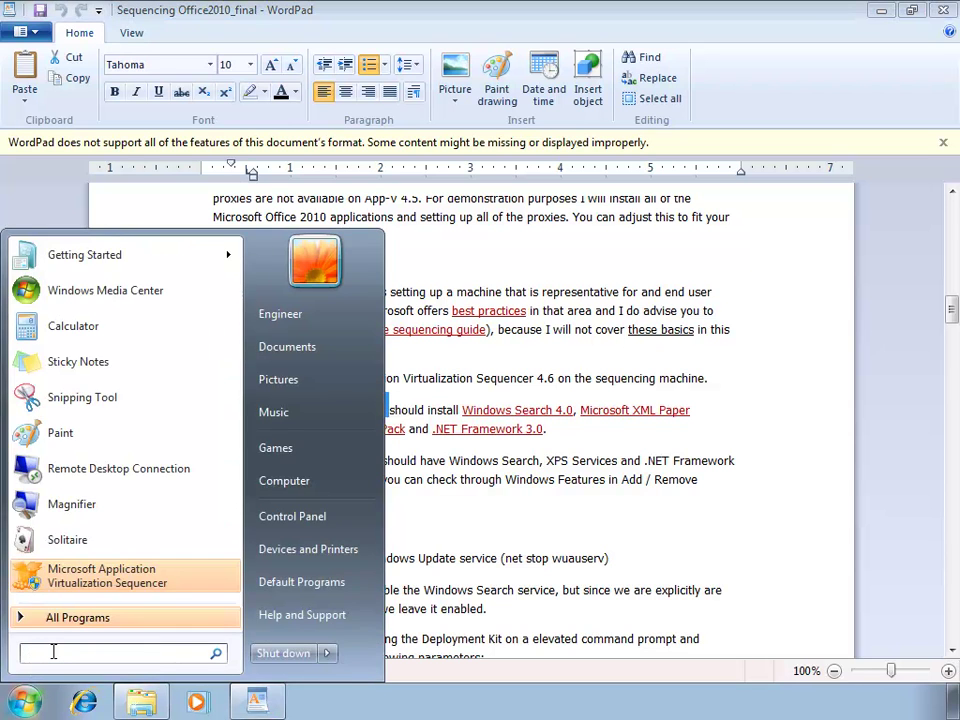
pyautogui.write('featu')
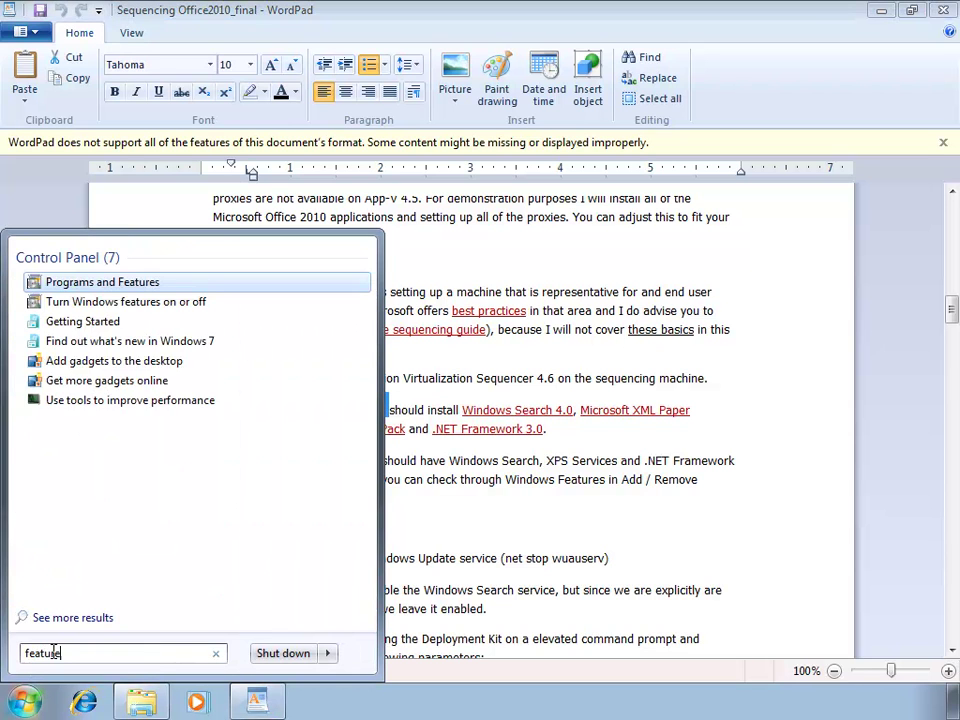
pyautogui.write('re')
pyautogui.click(140, 259)
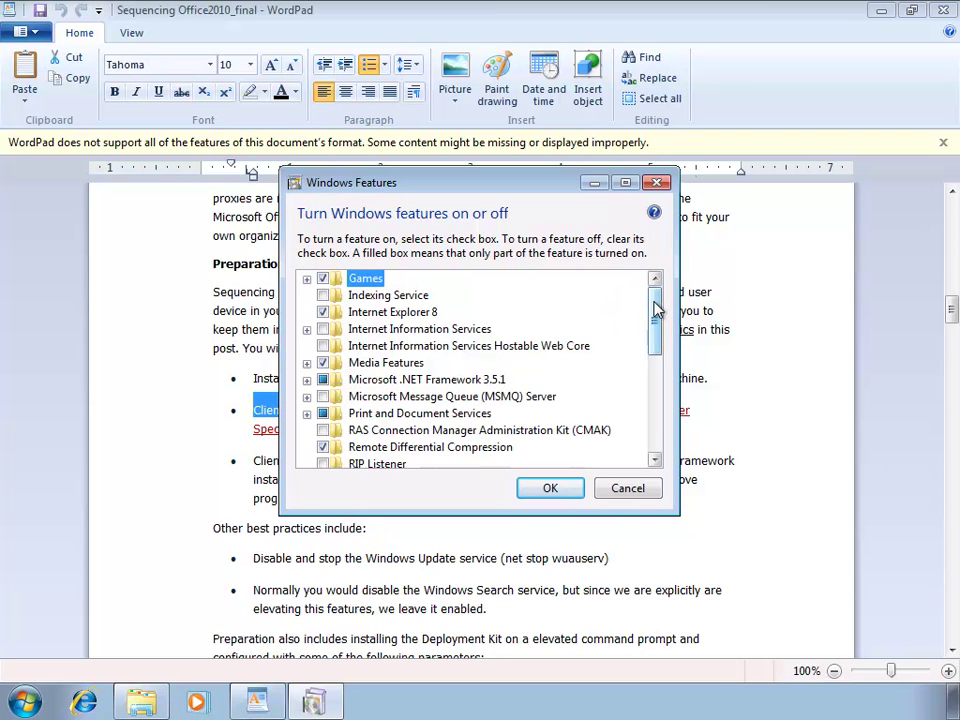
pyautogui.moveTo(655, 315); pyautogui.dragTo(657, 425)
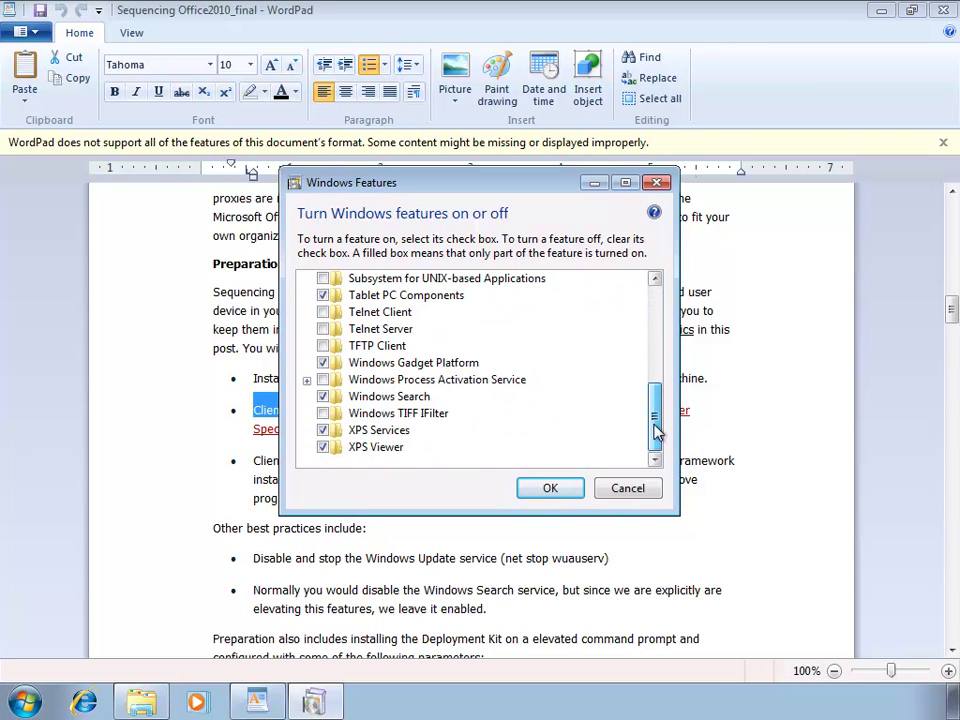
pyautogui.moveTo(370, 401)
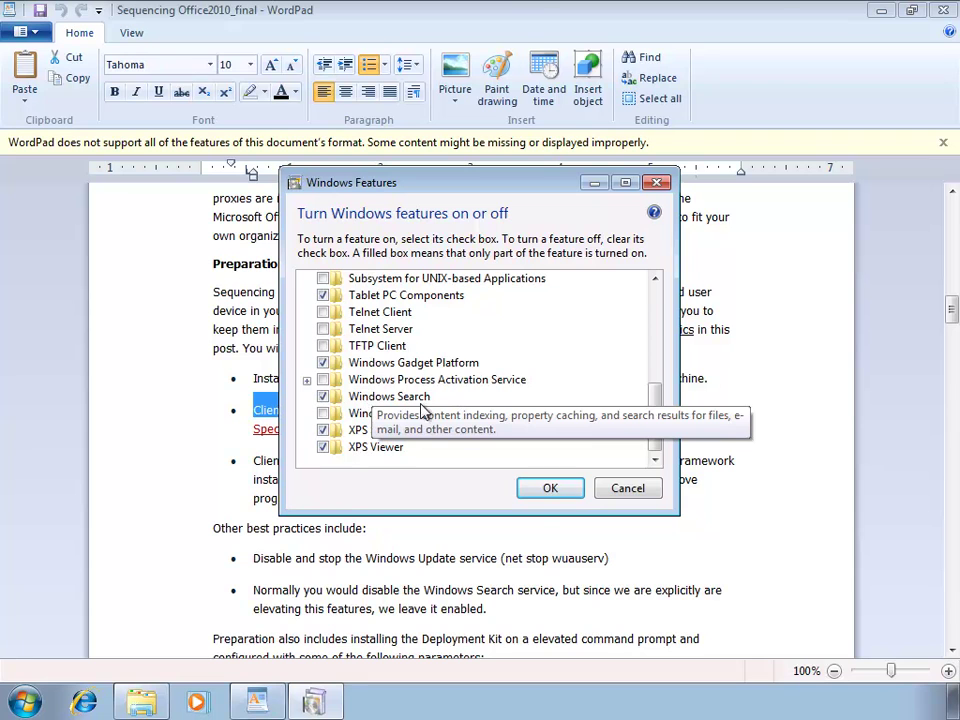
pyautogui.moveTo(377, 435)
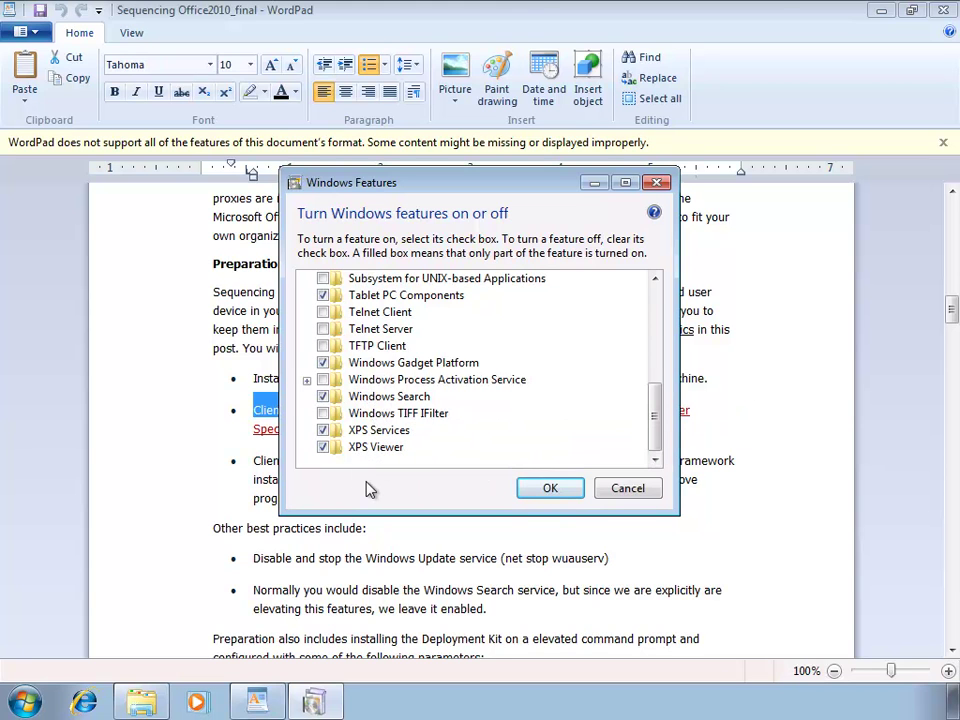
pyautogui.click(633, 496)
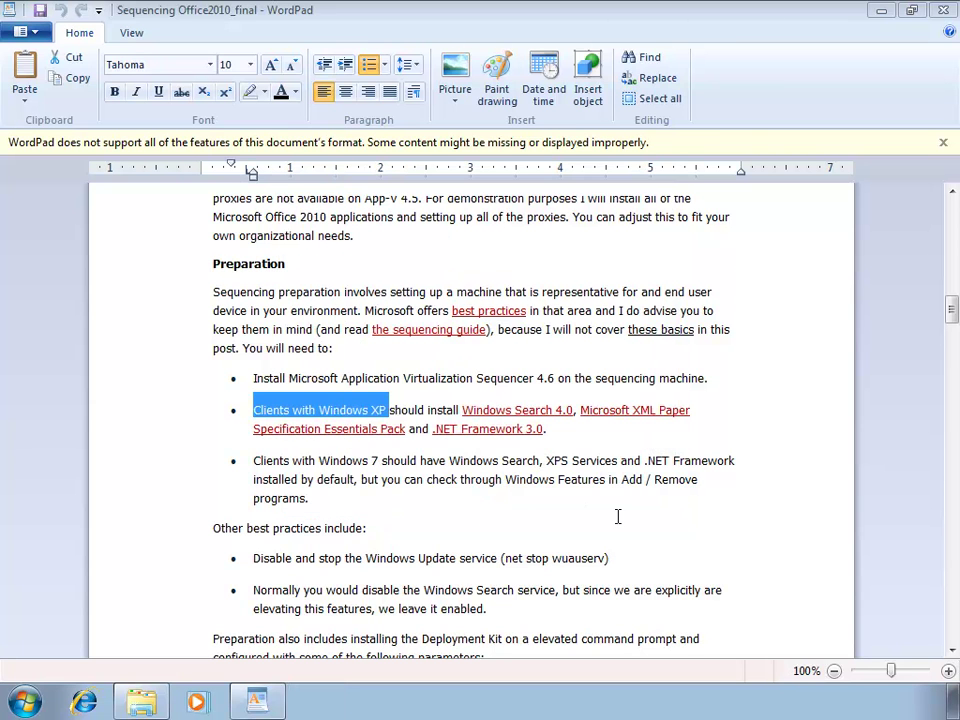
# Step: Highlight the best practice about disabling and stopping the Windows Update service in the guide
pyautogui.scroll(-1, 617, 516)
pyautogui.scroll(-1, 617, 516)
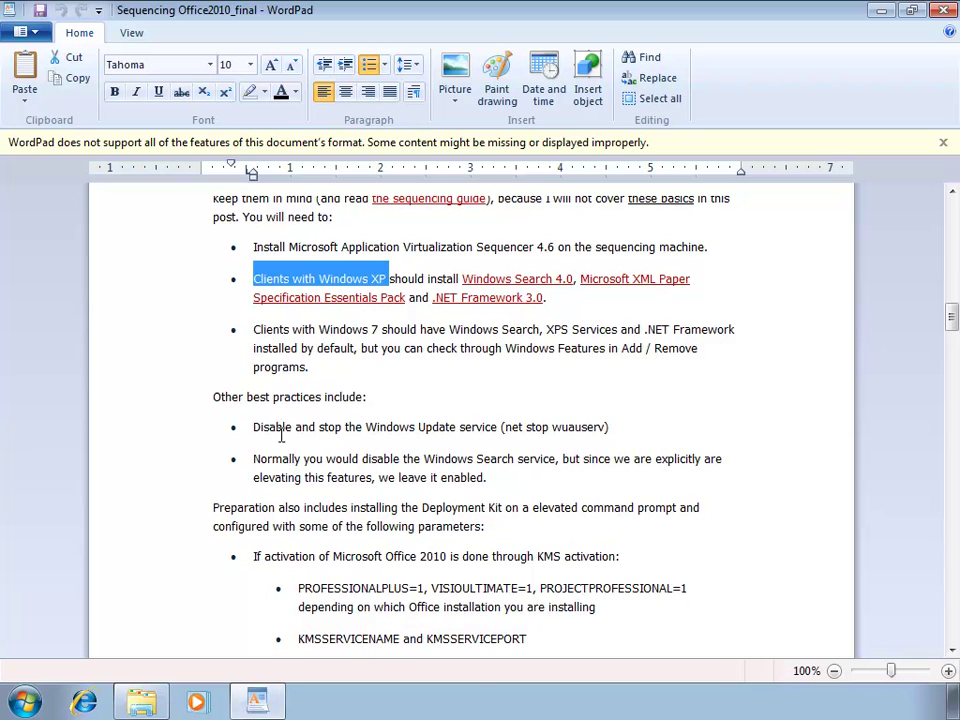
pyautogui.moveTo(253, 427); pyautogui.dragTo(440, 427)
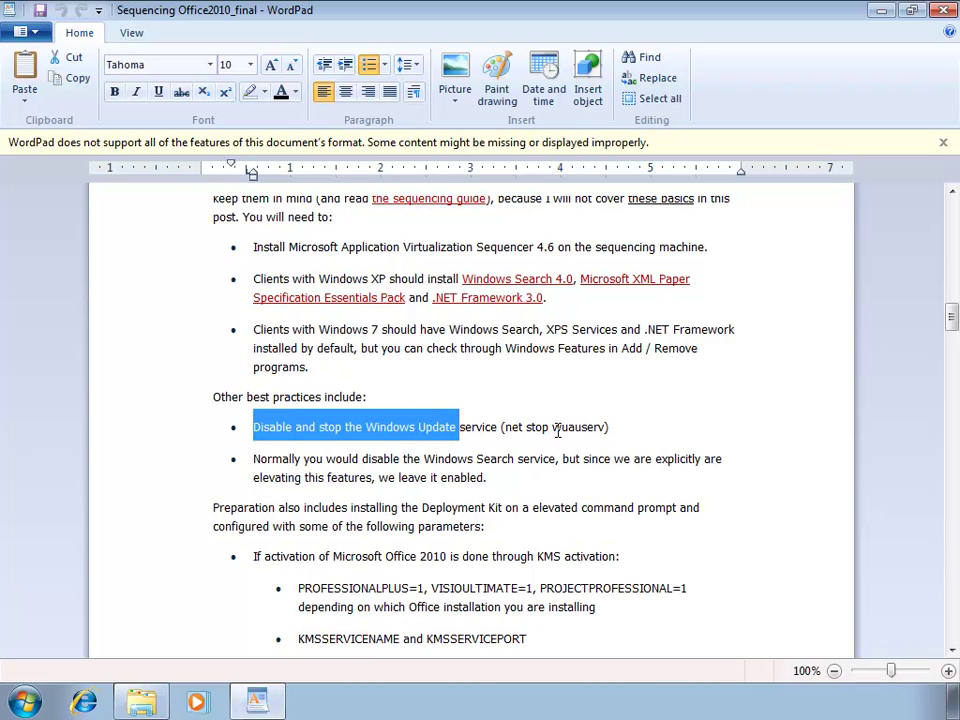
# Step: Open the Windows Services console by running services.msc
pyautogui.click(25, 703)
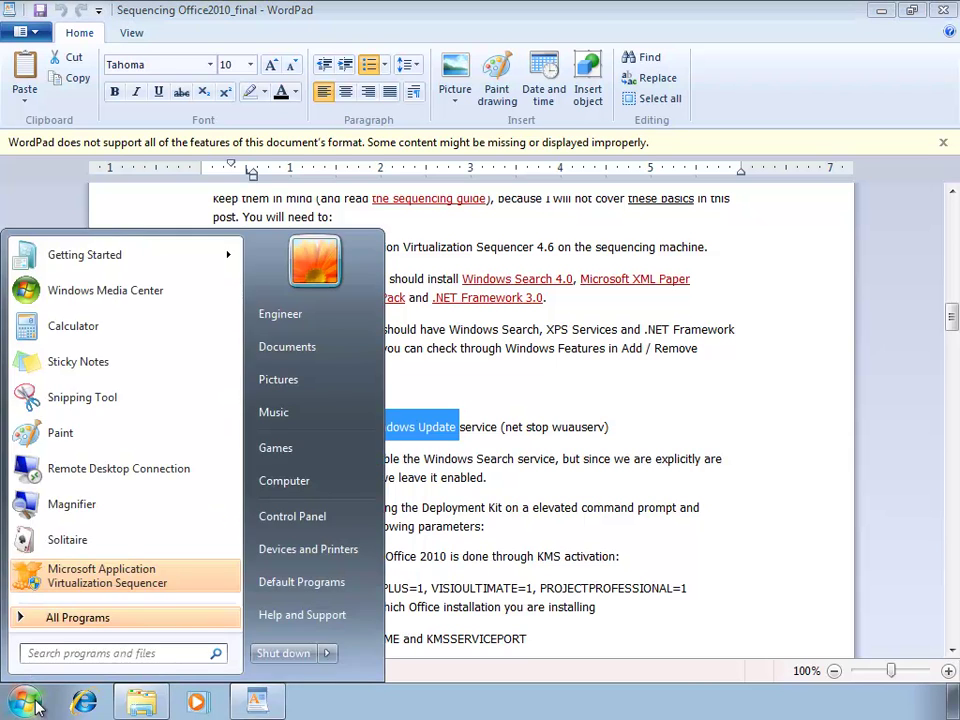
pyautogui.write('services.msc')
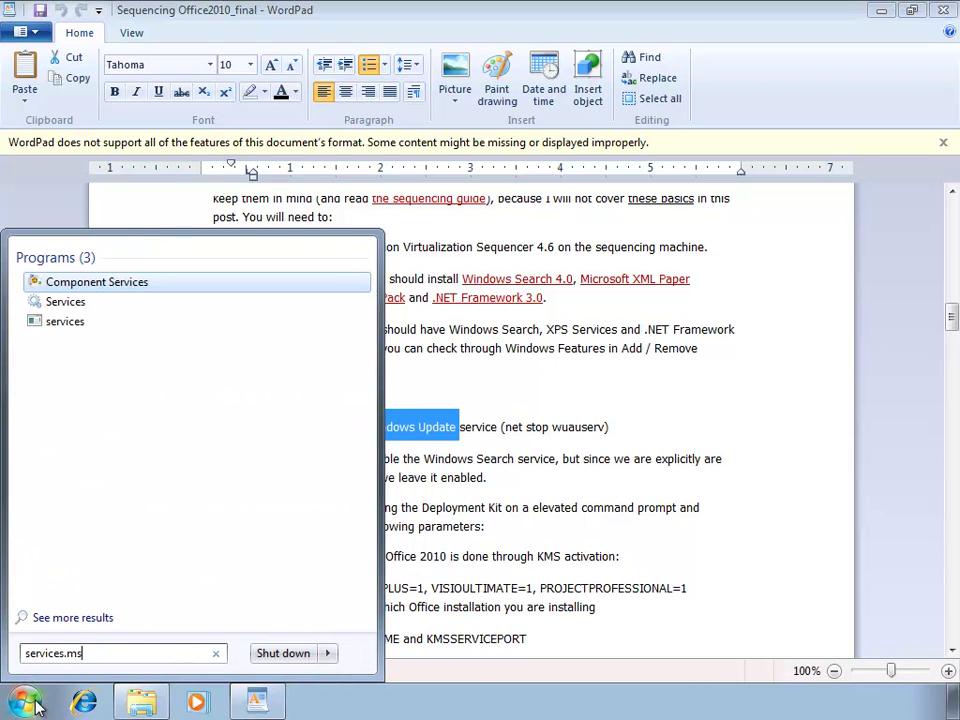
pyautogui.press('Return')
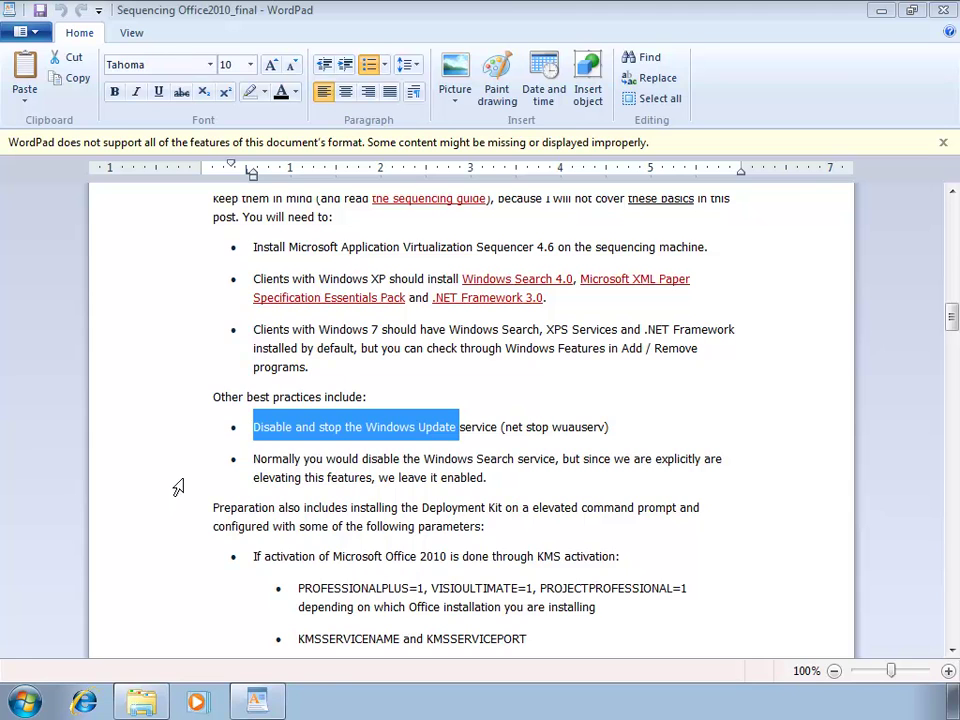
# Step: Set the Windows Update service's startup type to Disabled, stop the service, and confirm its properties
pyautogui.click(428, 399)
pyautogui.write('wi')
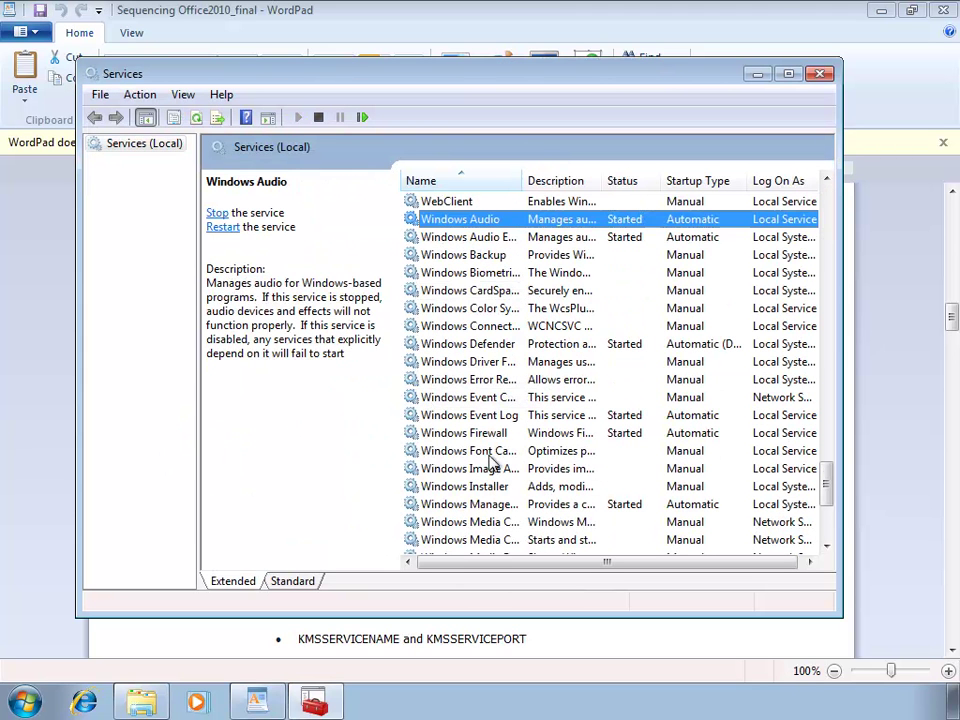
pyautogui.click(493, 505)
pyautogui.scroll(-1, 495, 515)
pyautogui.scroll(-3, 493, 515)
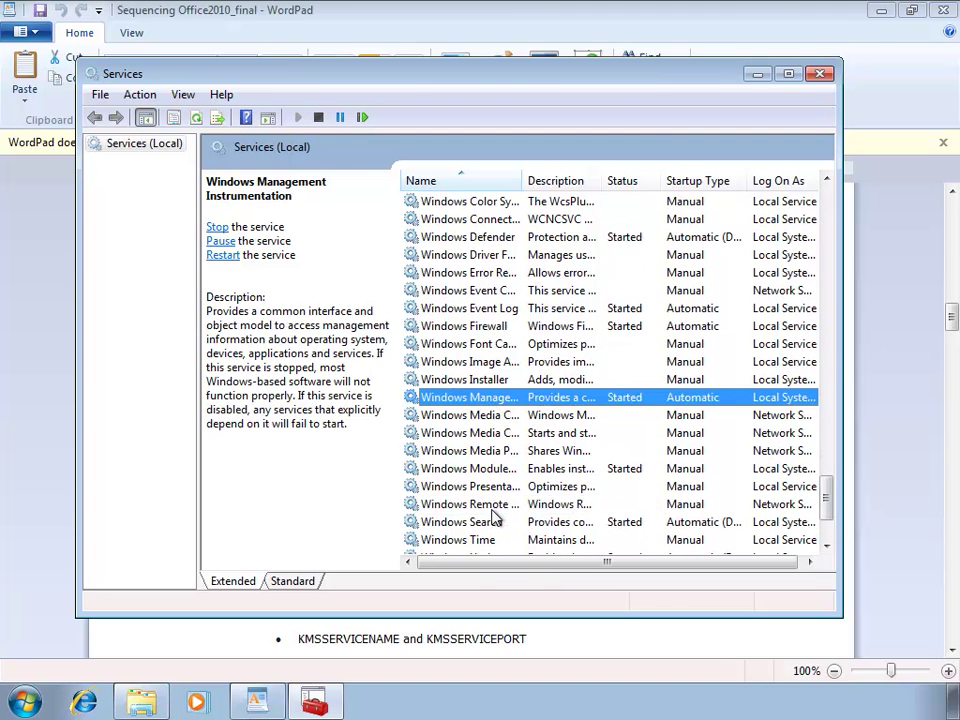
pyautogui.doubleClick(490, 455)
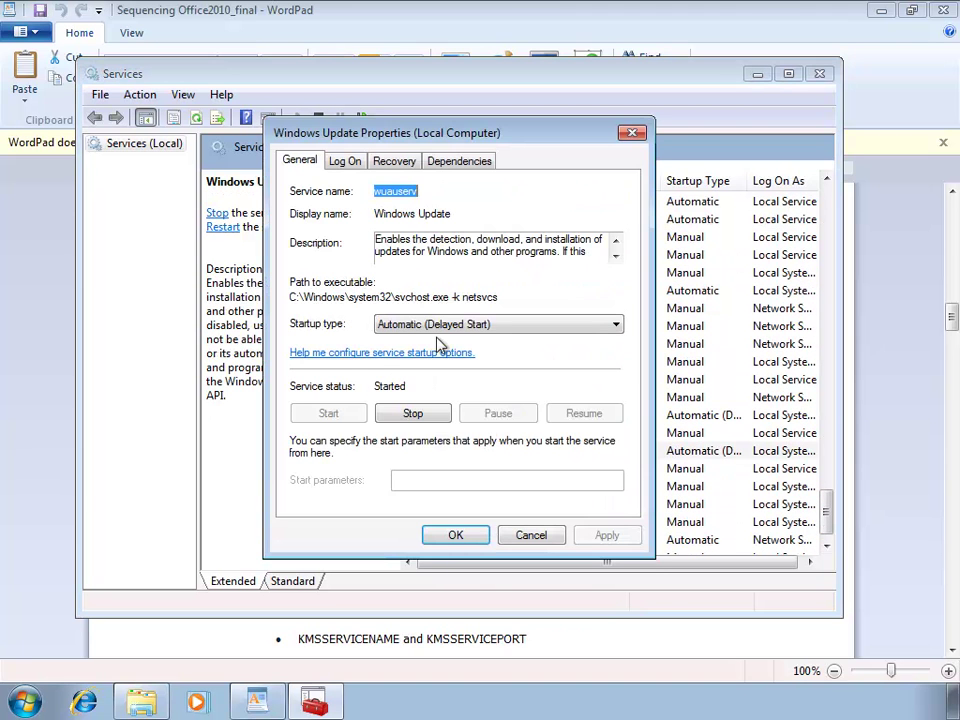
pyautogui.click(439, 324)
pyautogui.click(437, 378)
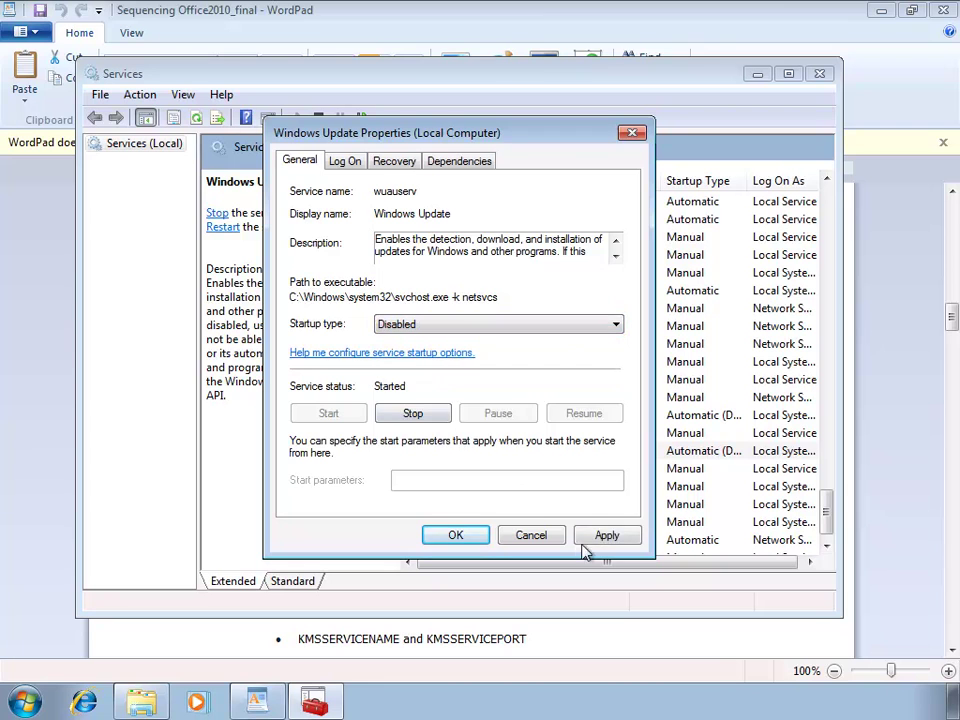
pyautogui.click(604, 536)
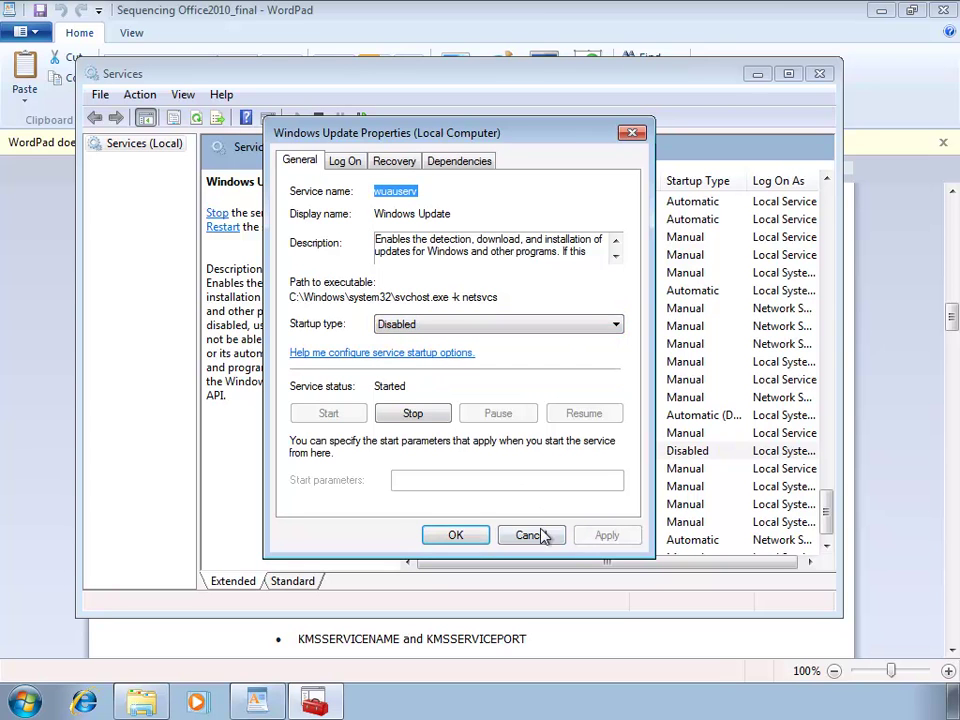
pyautogui.click(409, 418)
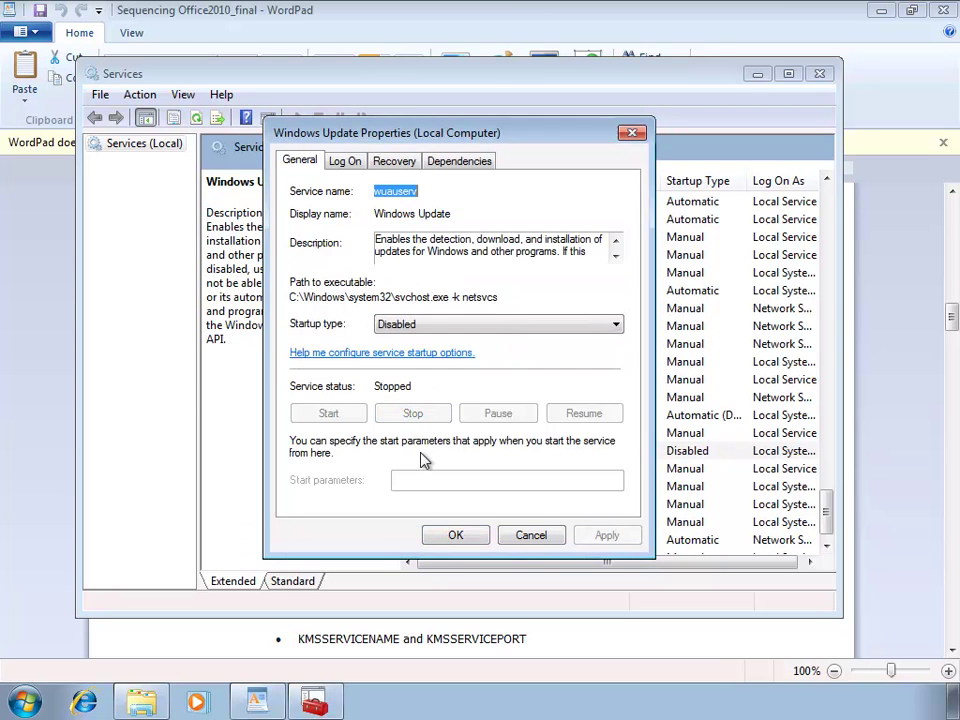
pyautogui.click(453, 537)
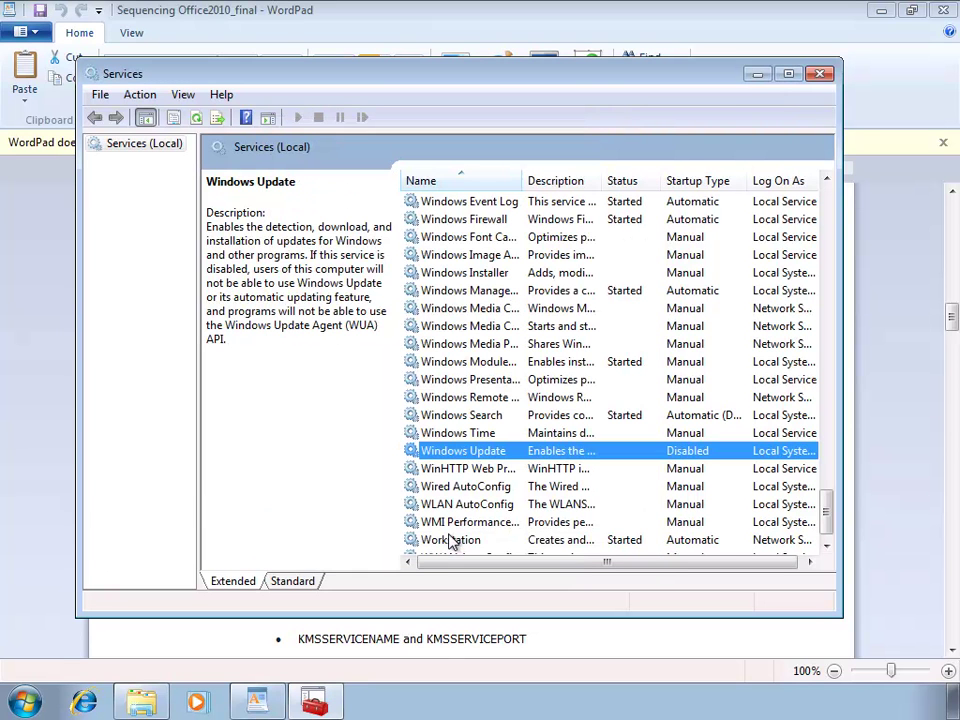
# Step: Check the status and startup type of the Windows Search service, and close the Services console
pyautogui.click(474, 418)
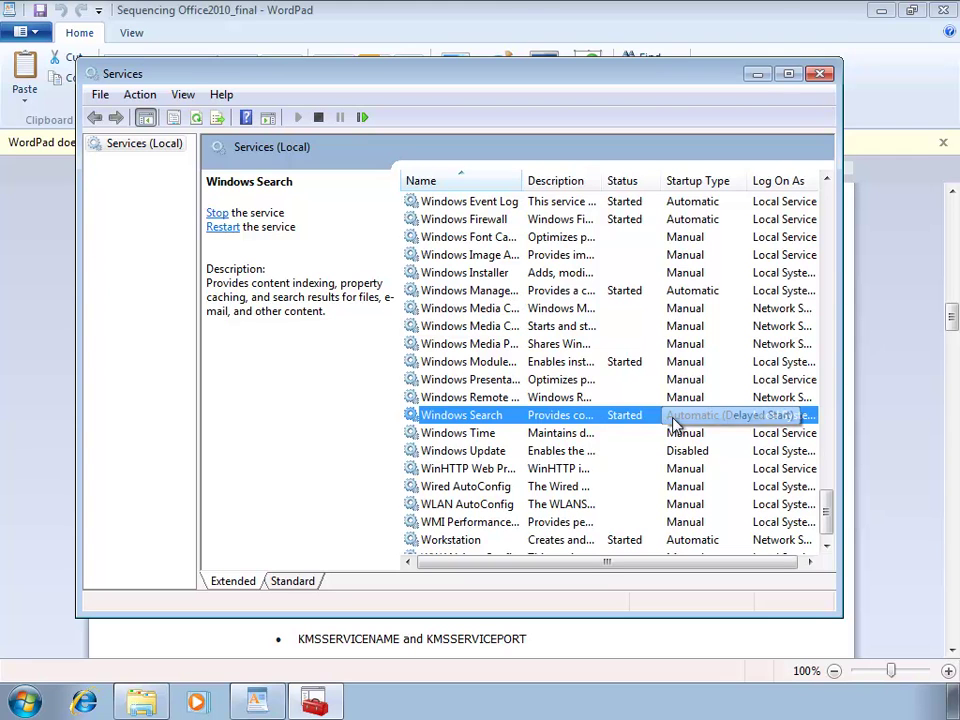
pyautogui.click(820, 75)
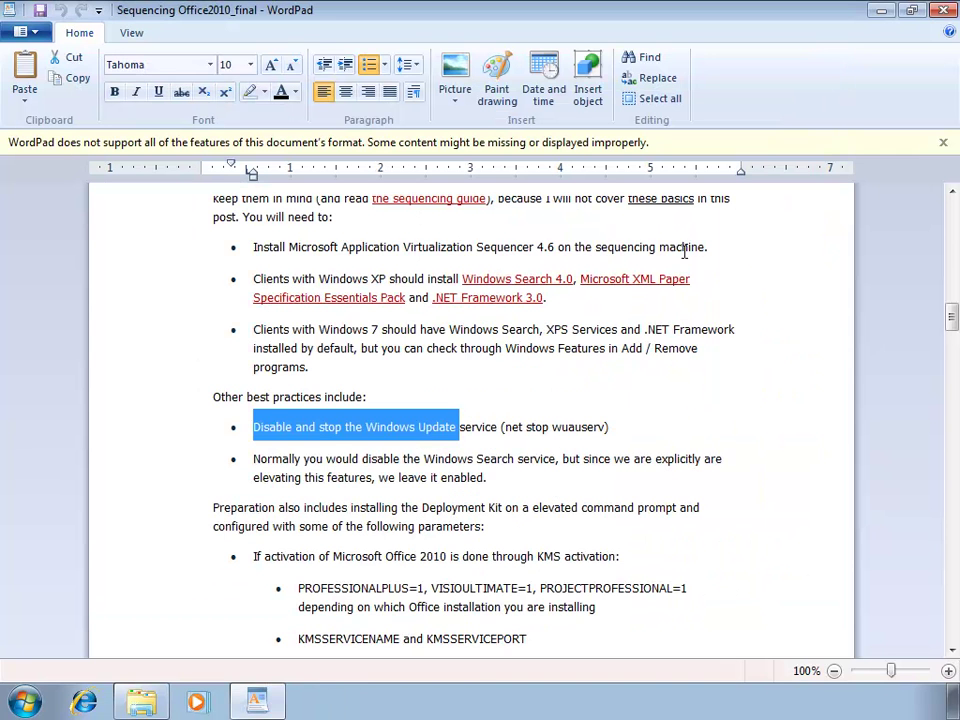
# Step: Highlight the mention of the Deployment Kit in the guide's paragraph on installing it from an elevated command prompt
pyautogui.click(497, 508)
pyautogui.scroll(-2, 497, 506)
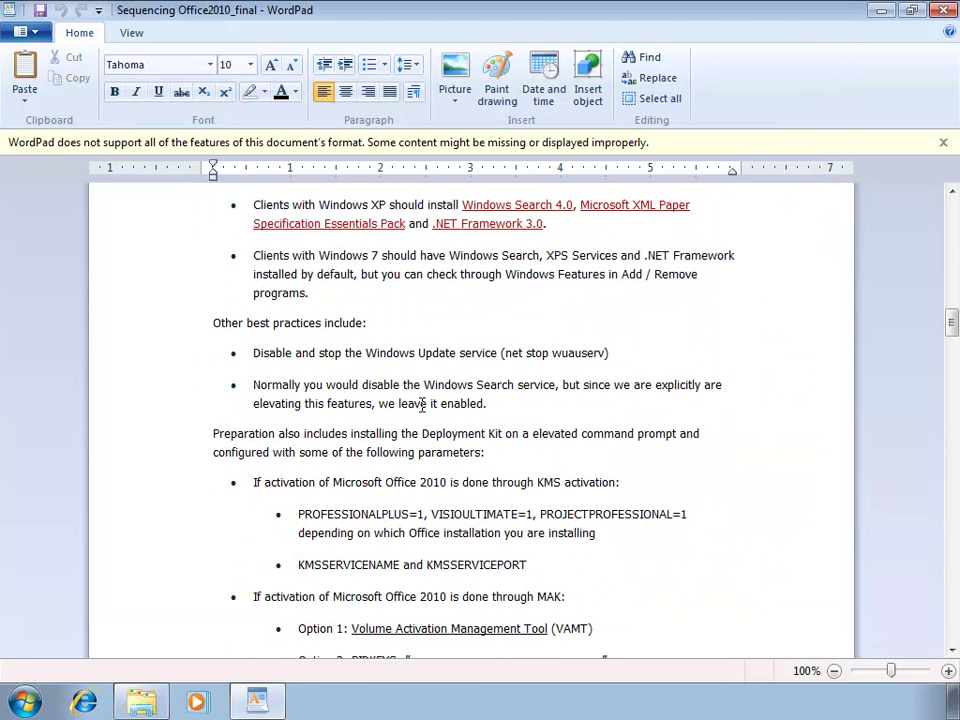
pyautogui.moveTo(402, 433); pyautogui.dragTo(488, 433)
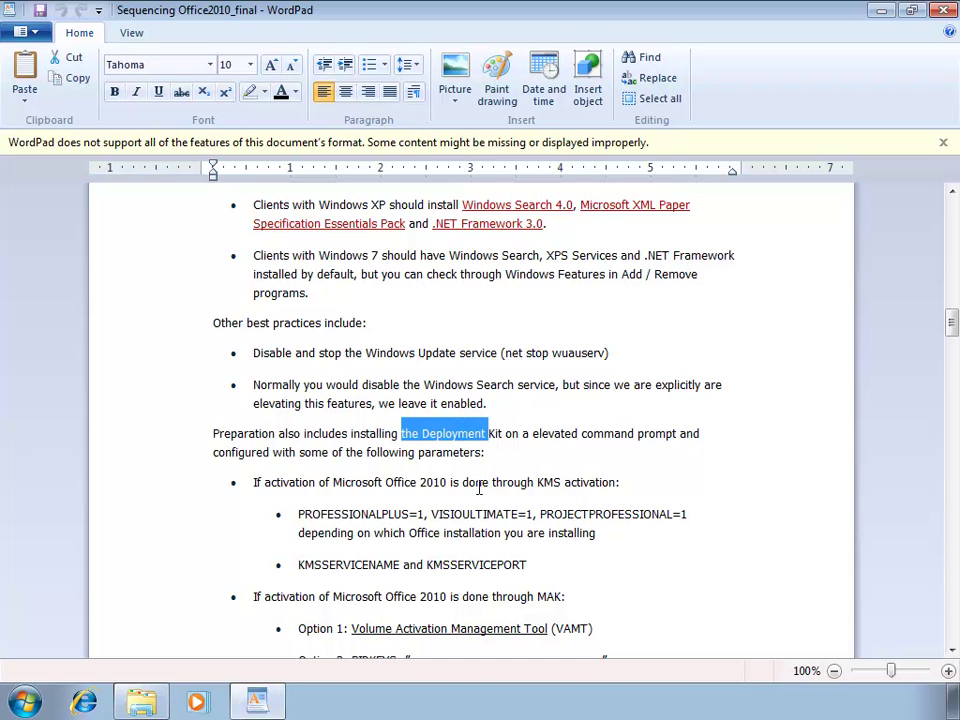
# Step: Review the Office 2010 activation parameters, highlighting KMS activation, MAK activation and the PIDKEYS option in turn
pyautogui.scroll(-2, 480, 490)
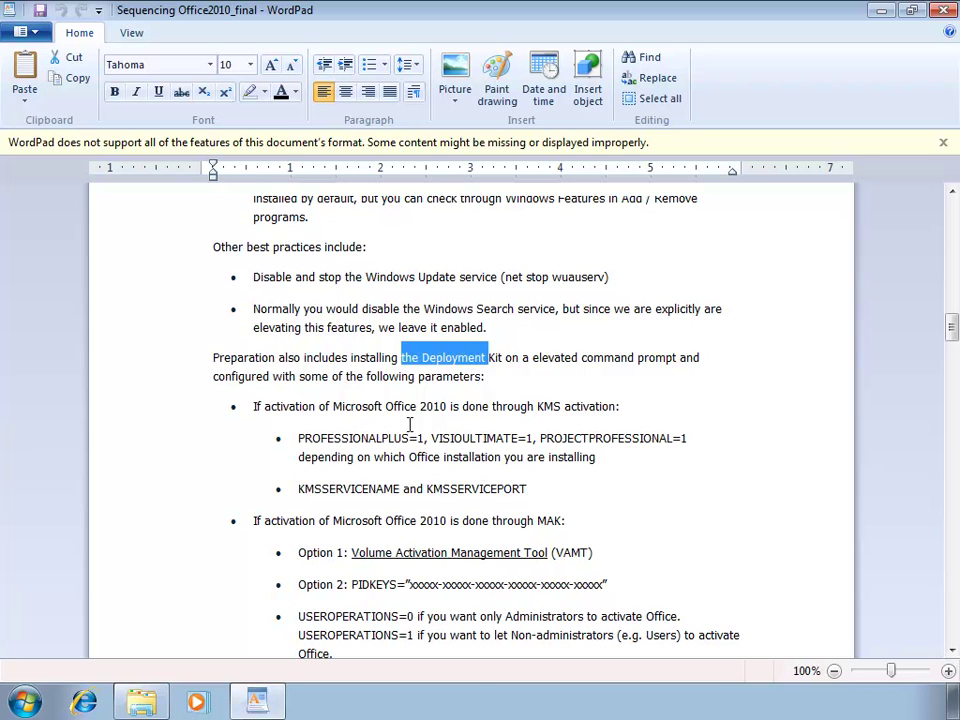
pyautogui.moveTo(263, 406); pyautogui.dragTo(575, 406)
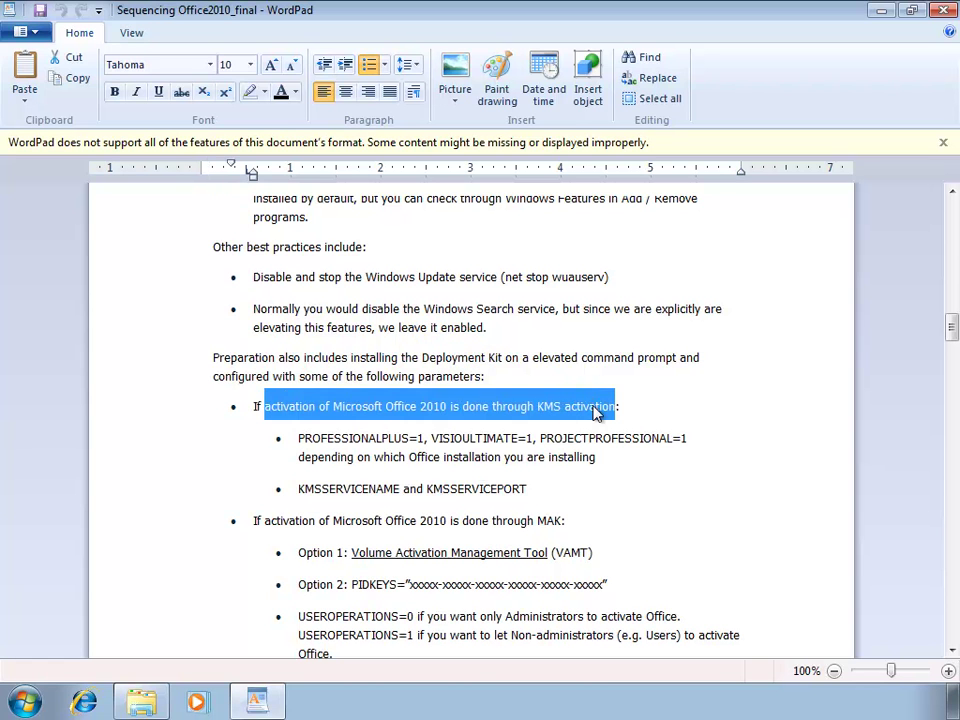
pyautogui.click(494, 520)
pyautogui.moveTo(497, 520); pyautogui.dragTo(552, 527)
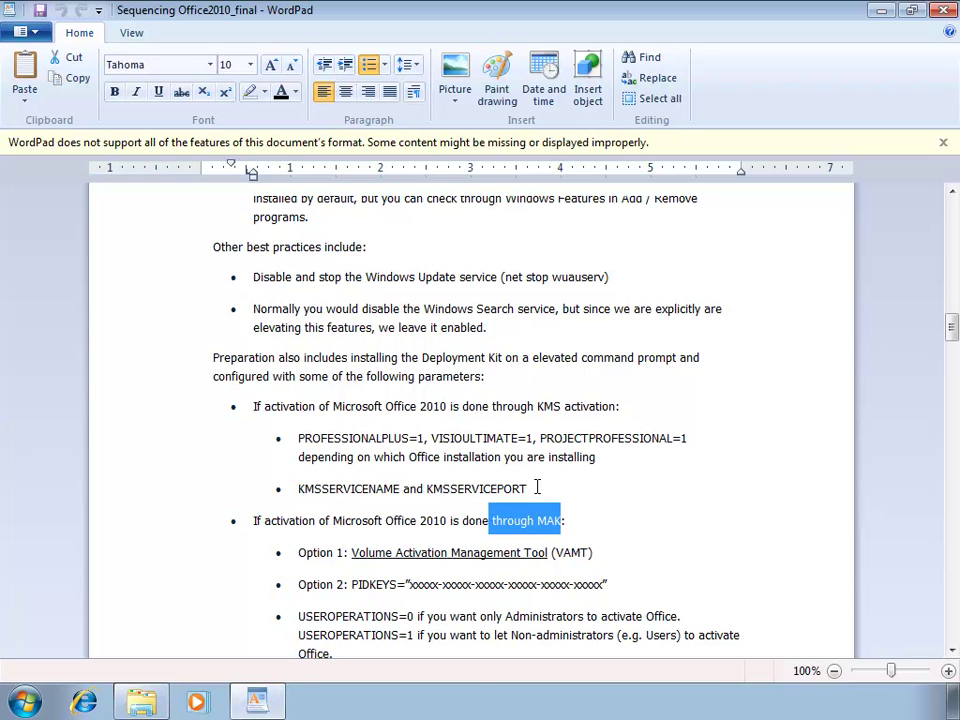
pyautogui.scroll(-3, 537, 487)
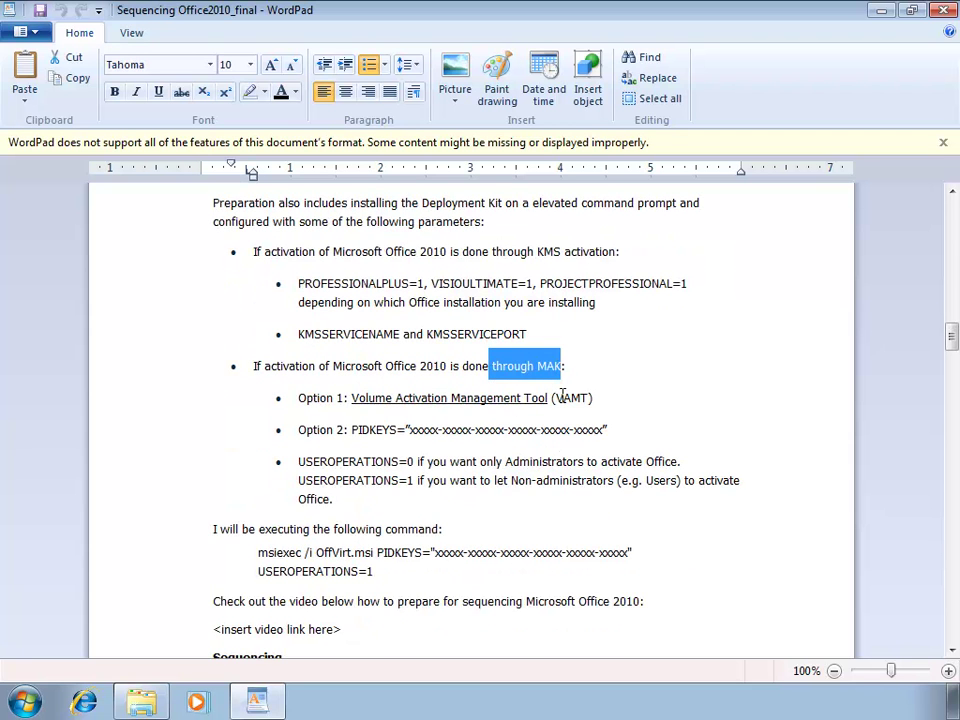
pyautogui.click(362, 436)
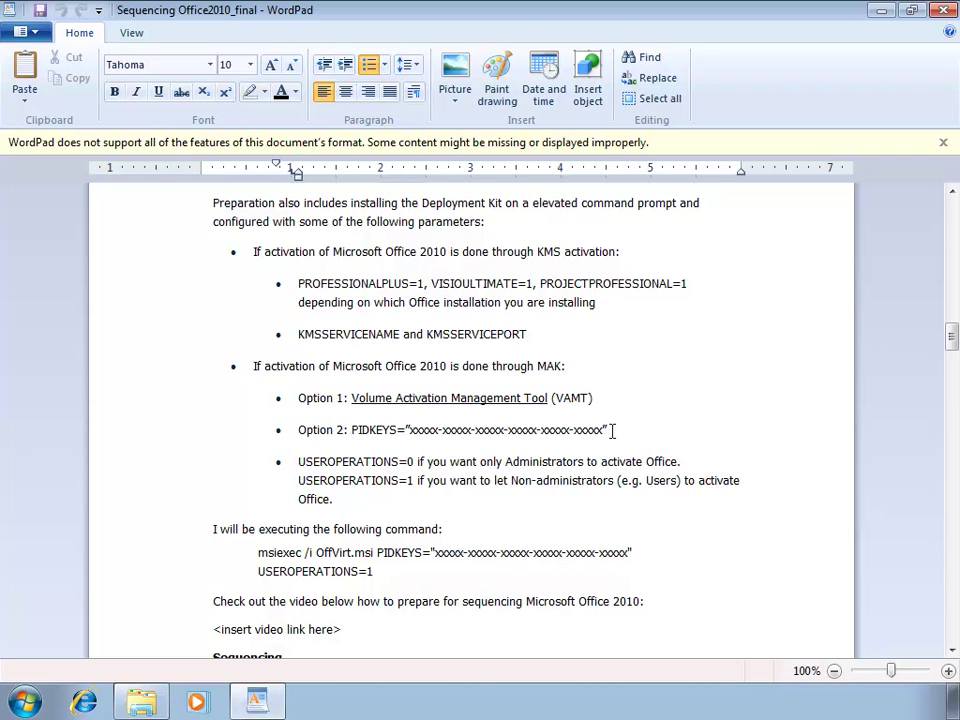
pyautogui.moveTo(613, 431); pyautogui.dragTo(363, 430)
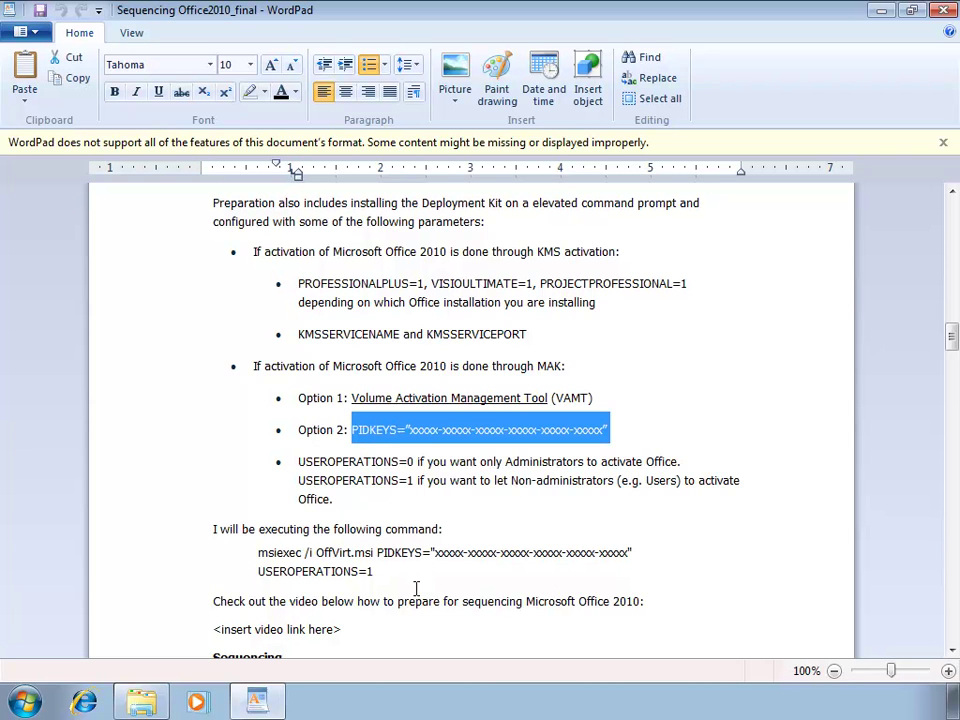
# Step: Select and copy the complete msiexec /i OffVirt.msi command with its PIDKEYS and USEROPERATIONS=1 parameters from the guide
pyautogui.scroll(-1, 416, 589)
pyautogui.moveTo(257, 474); pyautogui.dragTo(374, 490)
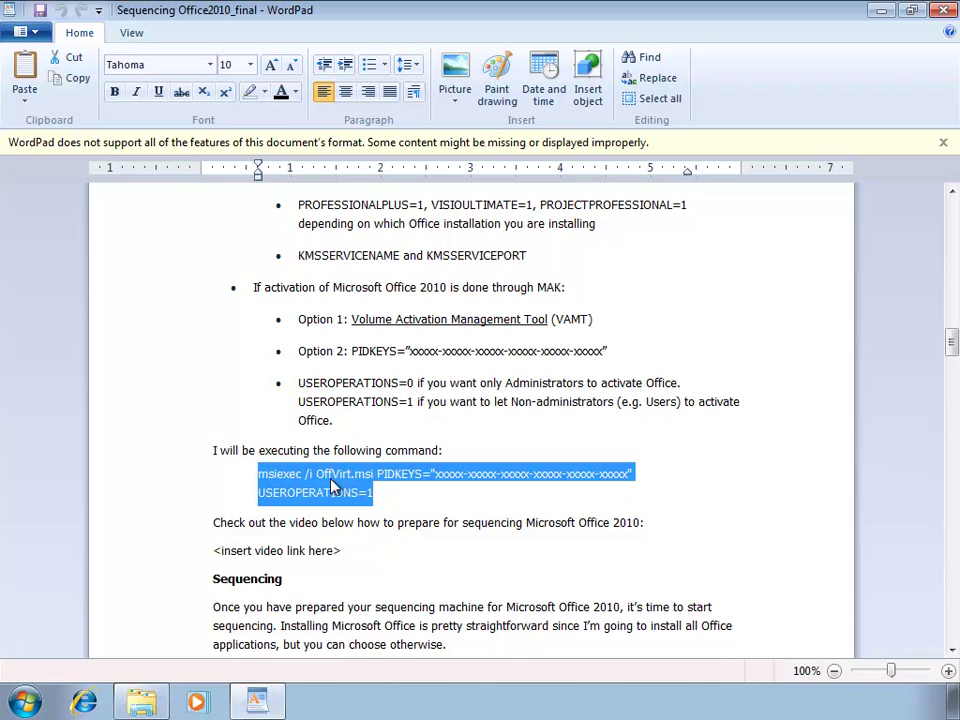
# Step: Open a command prompt with administrator rights and approve the User Account Control request
pyautogui.click(25, 704)
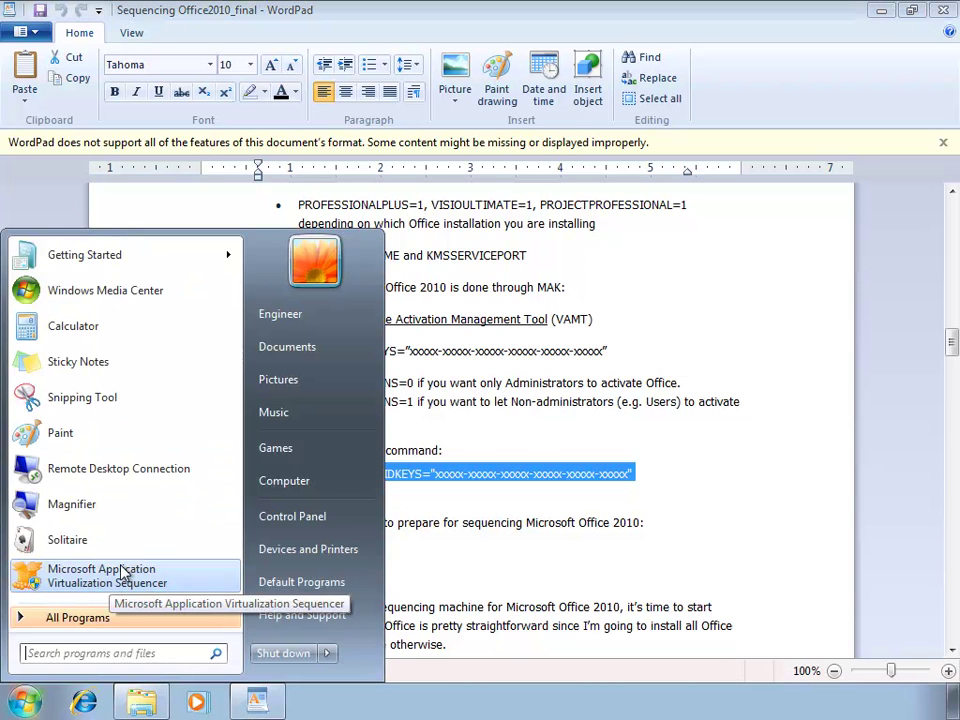
pyautogui.write('cmd')
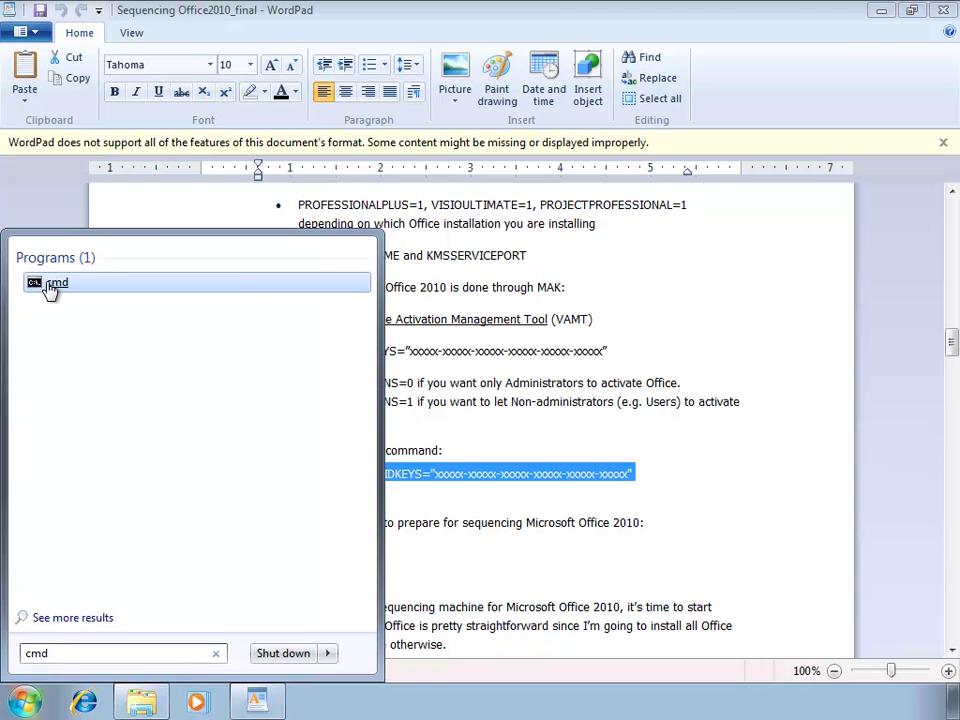
pyautogui.rightClick(47, 284)
pyautogui.click(56, 315)
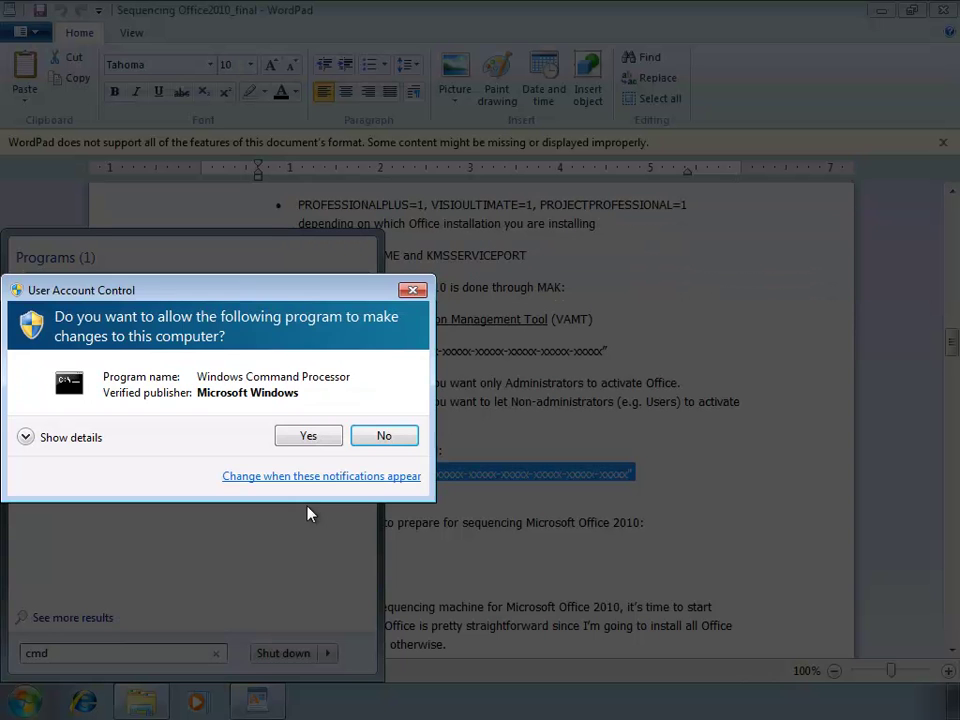
pyautogui.click(310, 382)
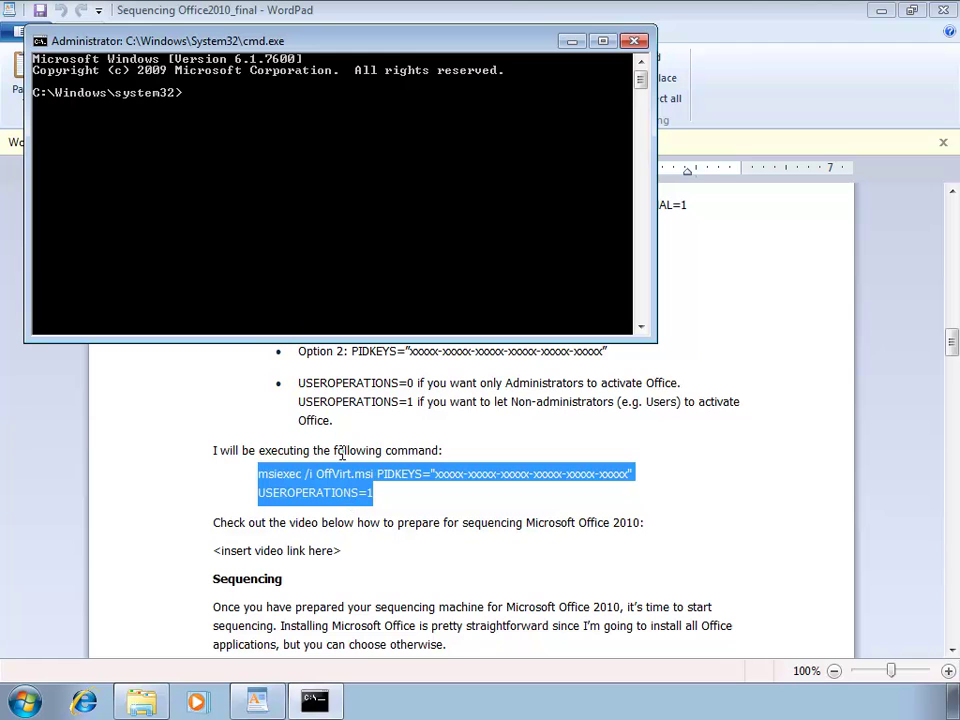
# Step: Change to the C:\Office2010 directory, list its contents, and change into the Office2010_AppVKit_x86 subfolder
pyautogui.write('cd\\')
pyautogui.press('Return')
pyautogui.write('cd o')
pyautogui.press('Tab')
pyautogui.press('Return')
pyautogui.write('dir')
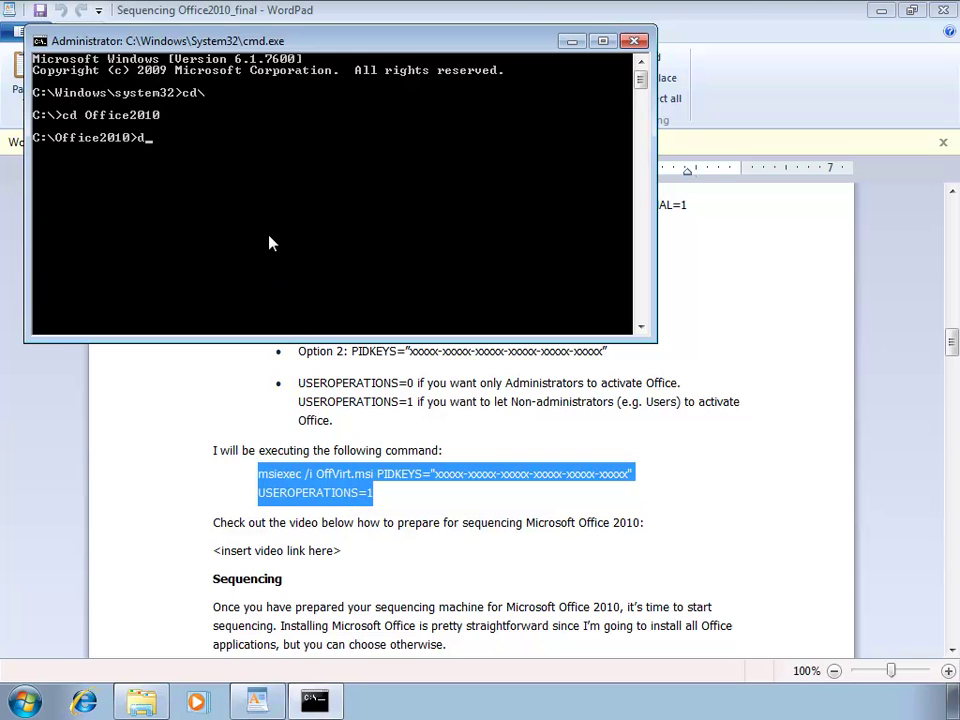
pyautogui.press('Return')
pyautogui.write('cd of')
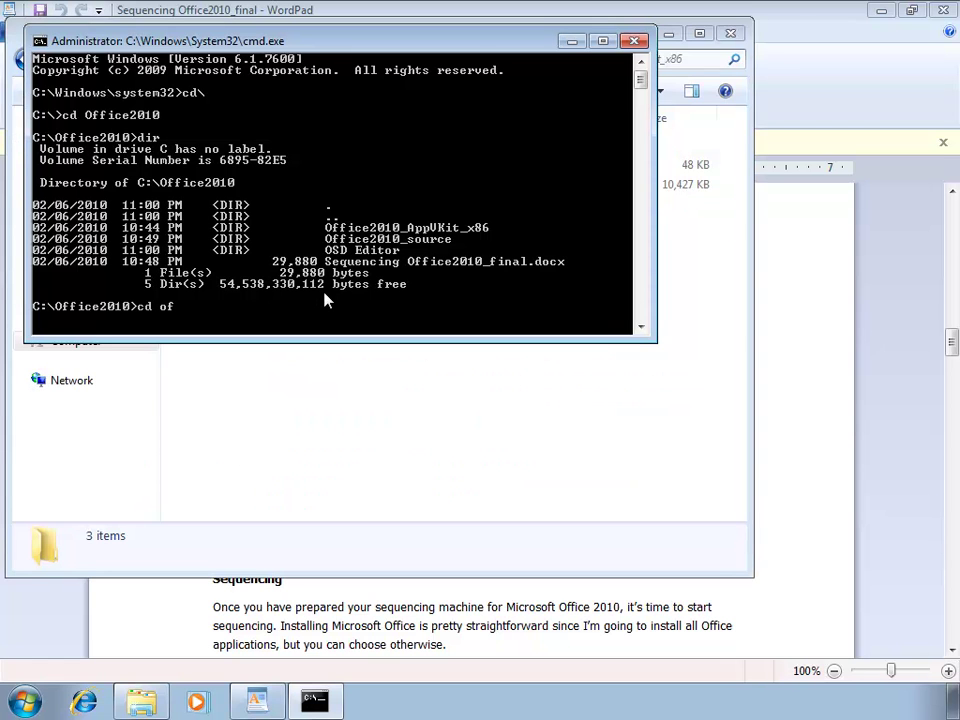
pyautogui.press('Tab')
pyautogui.press('Return')
# Step: Paste the copied msiexec command at the prompt and delete the placeholder key between the PIDKEYS quotation marks
pyautogui.rightClick(186, 134)
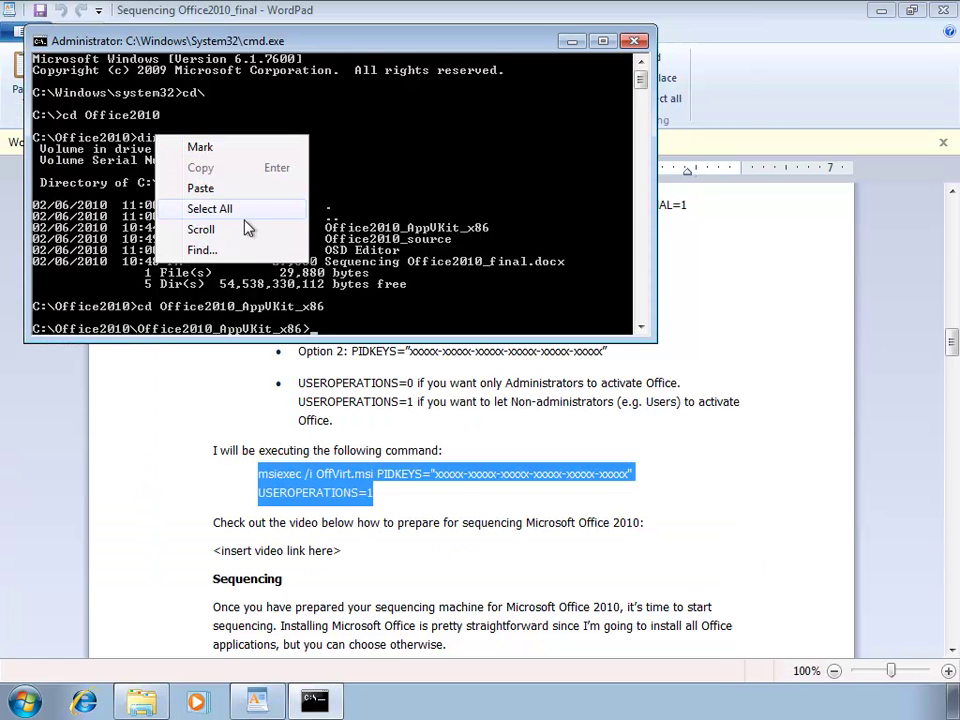
pyautogui.click(236, 188)
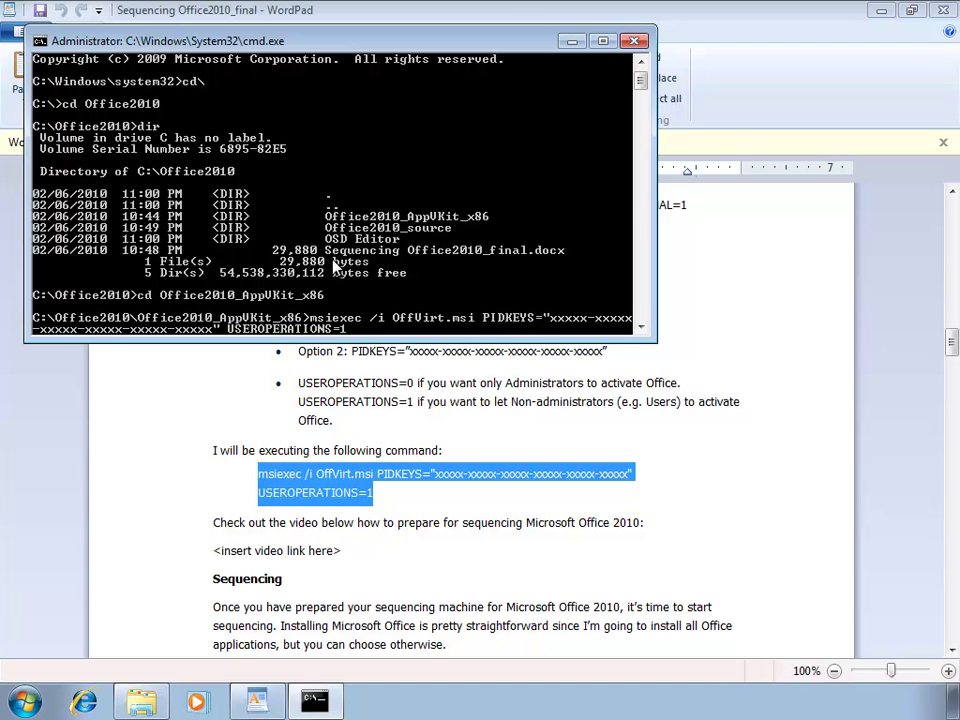
pyautogui.press('BackSpace')
pyautogui.press('BackSpace')
pyautogui.press('BackSpace')
pyautogui.press('BackSpace')
pyautogui.press('BackSpace')
pyautogui.press('BackSpace')
pyautogui.press('BackSpace')
pyautogui.press('BackSpace')
pyautogui.press('BackSpace')
pyautogui.press('BackSpace')
pyautogui.press('BackSpace')
pyautogui.press('BackSpace')
pyautogui.press('BackSpace')
pyautogui.press('BackSpace')
pyautogui.press('BackSpace')
pyautogui.press('BackSpace')
pyautogui.press('BackSpace')
pyautogui.press('BackSpace')
pyautogui.press('BackSpace')
pyautogui.press('BackSpace')
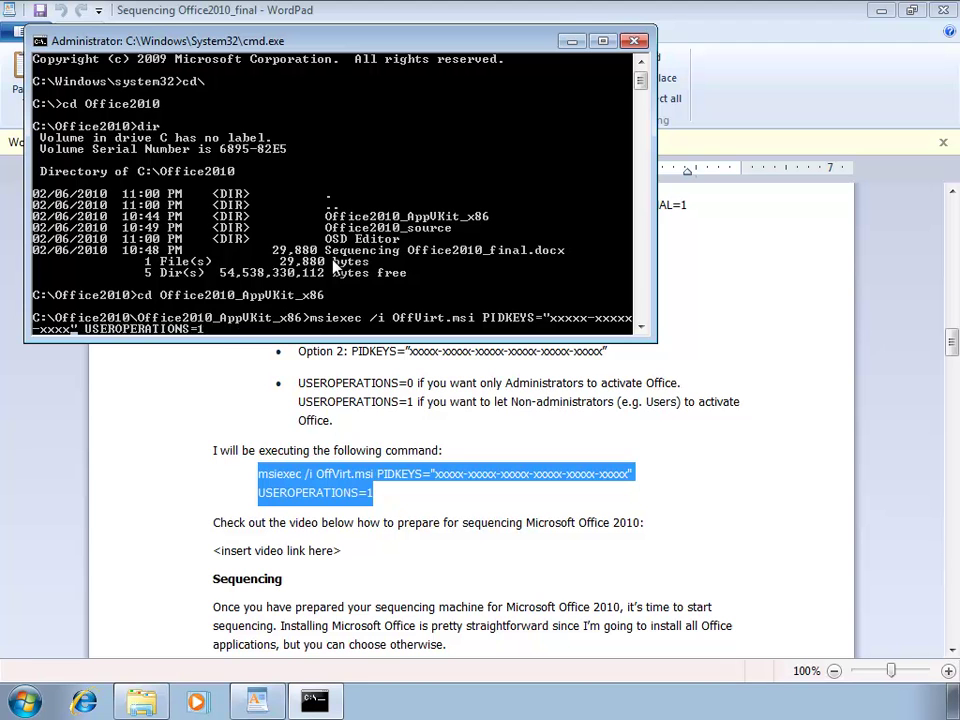
pyautogui.press('BackSpace')
pyautogui.press('BackSpace')
pyautogui.press('BackSpace')
pyautogui.press('BackSpace')
pyautogui.press('BackSpace')
pyautogui.press('BackSpace')
# Step: Open the Office2010MAK document from the Office2010_AppVKit_x86 folder and select the MAK product key in it
pyautogui.click(141, 700)
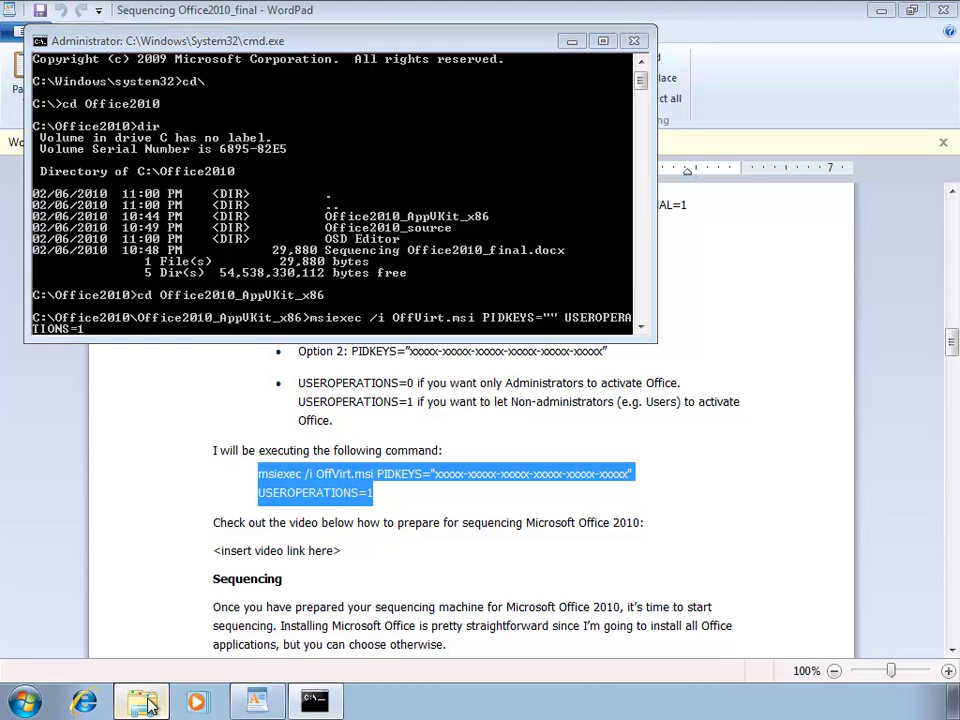
pyautogui.doubleClick(229, 168)
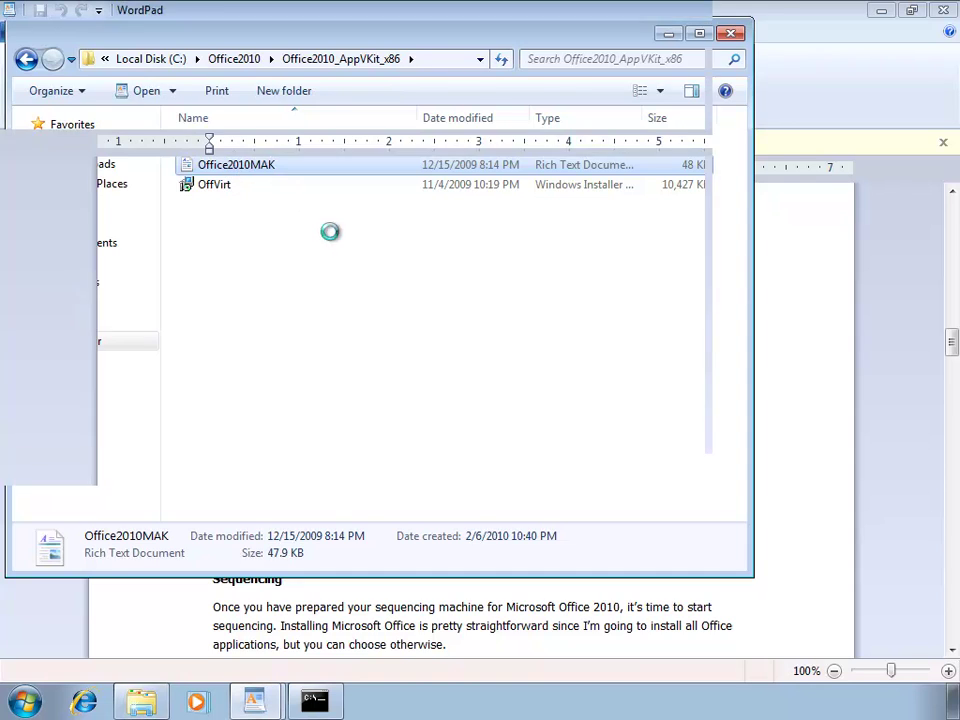
pyautogui.moveTo(350, 340); pyautogui.dragTo(672, 345)
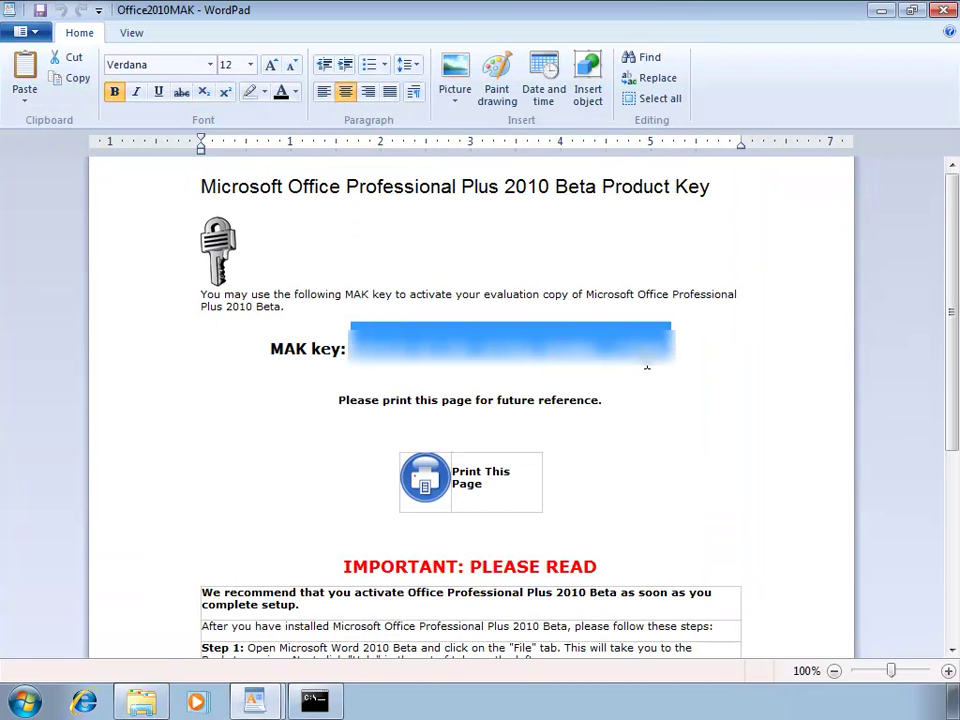
# Step: Paste the MAK product key between the PIDKEYS quotation marks, run the OffVirt.msi install command, and close the command prompt
pyautogui.click(943, 10)
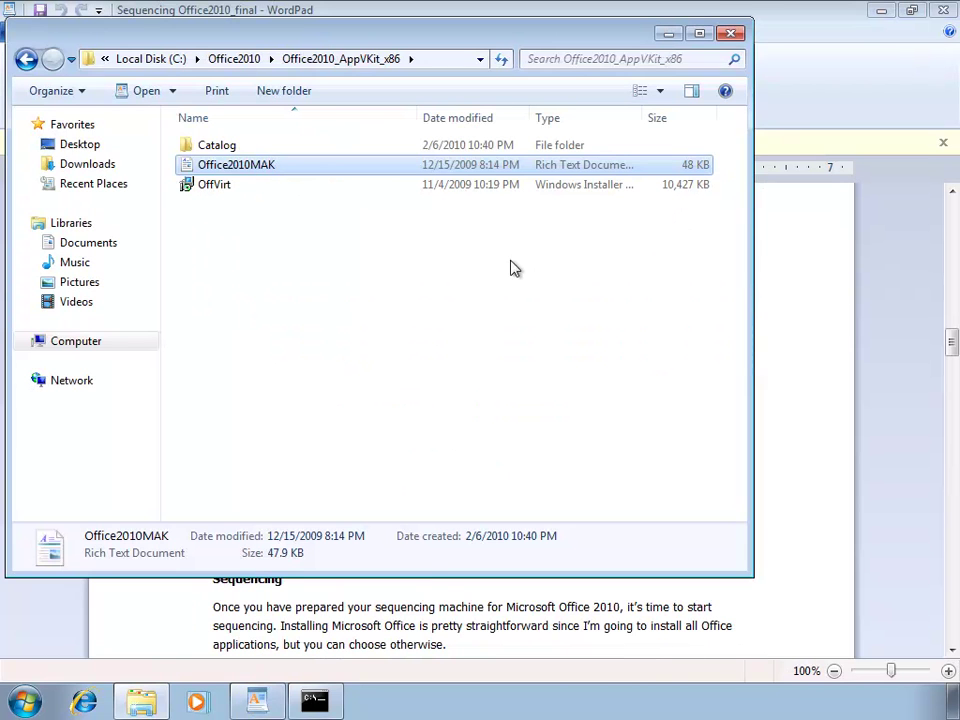
pyautogui.hotkey('alt', 'Tab')
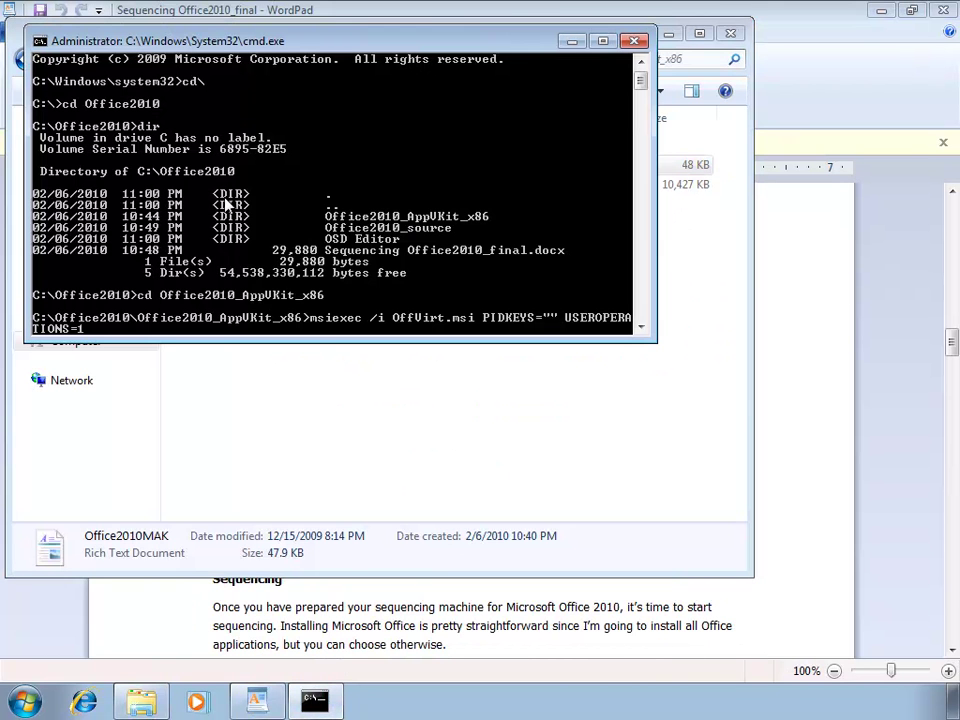
pyautogui.rightClick(248, 198)
pyautogui.click(270, 251)
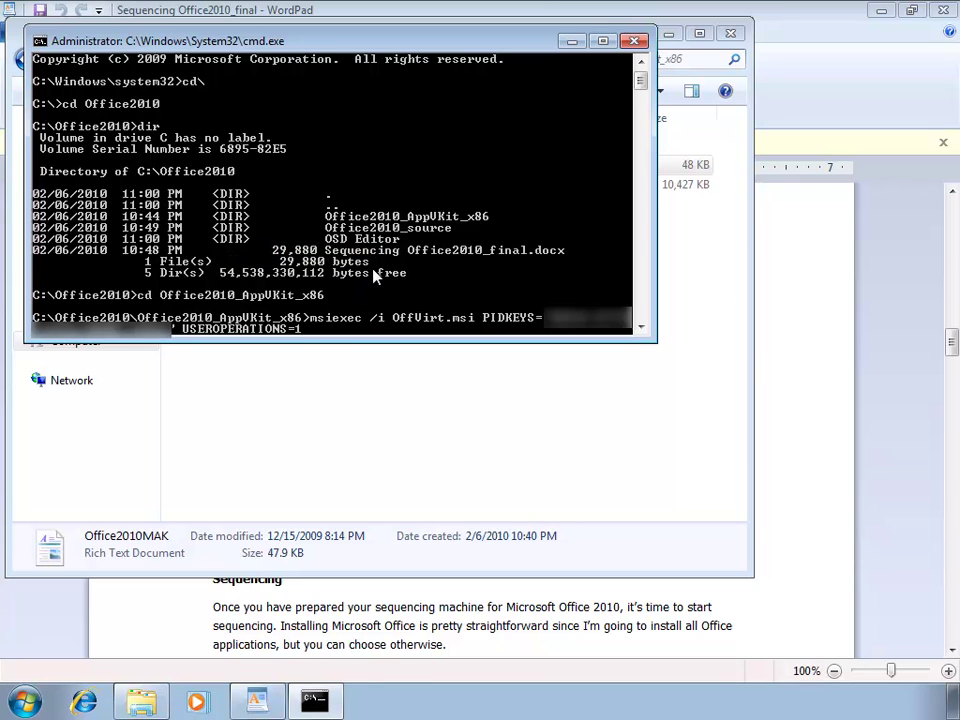
pyautogui.press('Return')
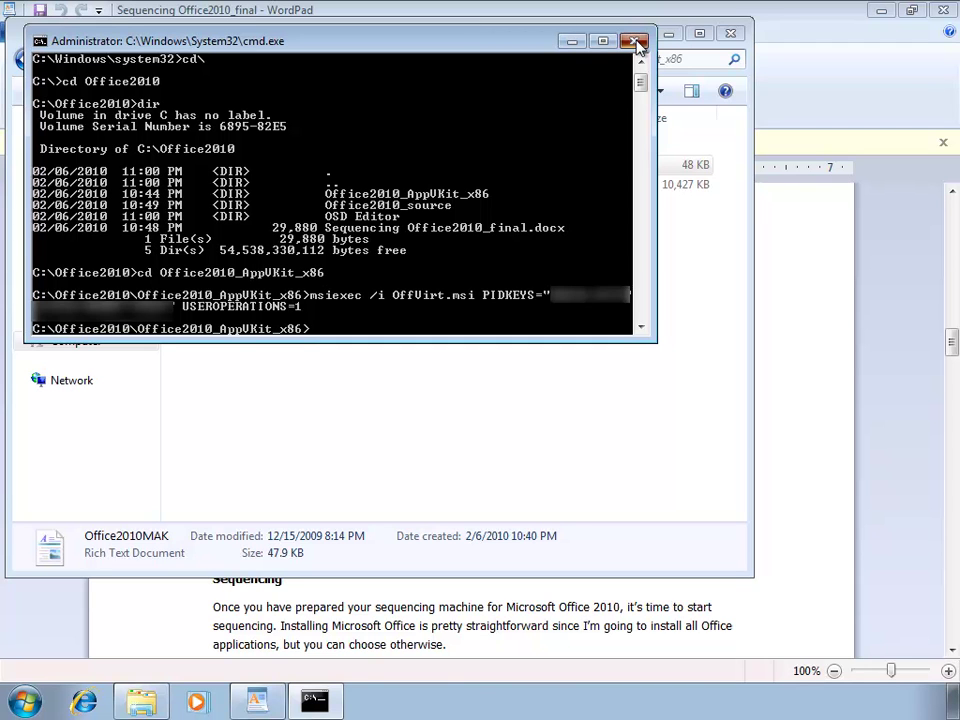
pyautogui.click(638, 42)
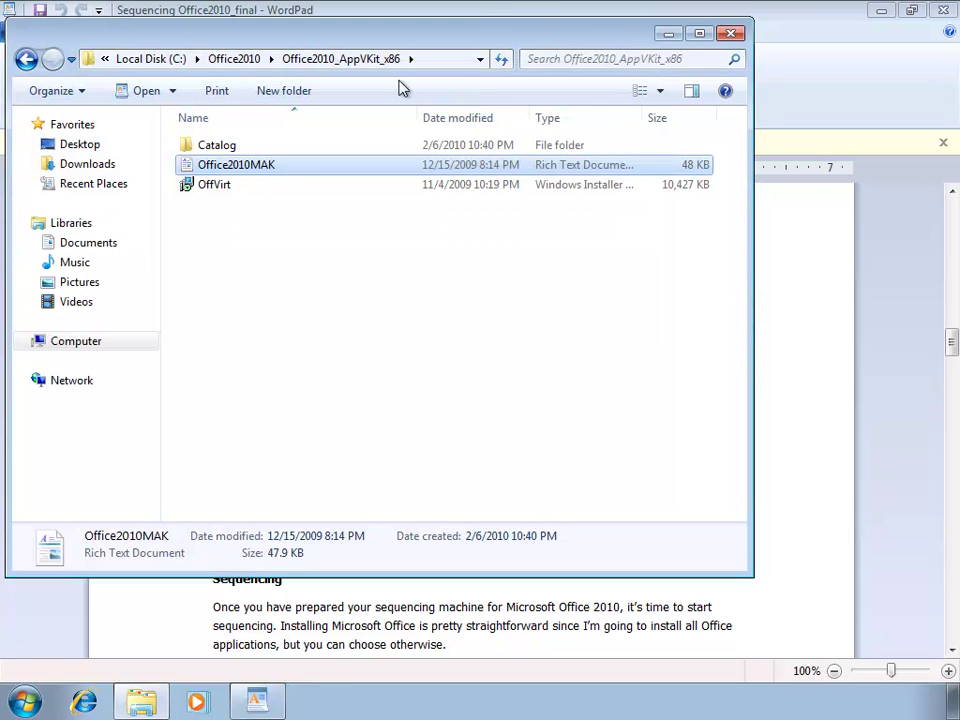
# Step: Go up to the Office2010 folder, minimize its window, and highlight the "Check out the video below" line in the Sequencing Office2010_final document
pyautogui.click(245, 59)
pyautogui.click(670, 36)
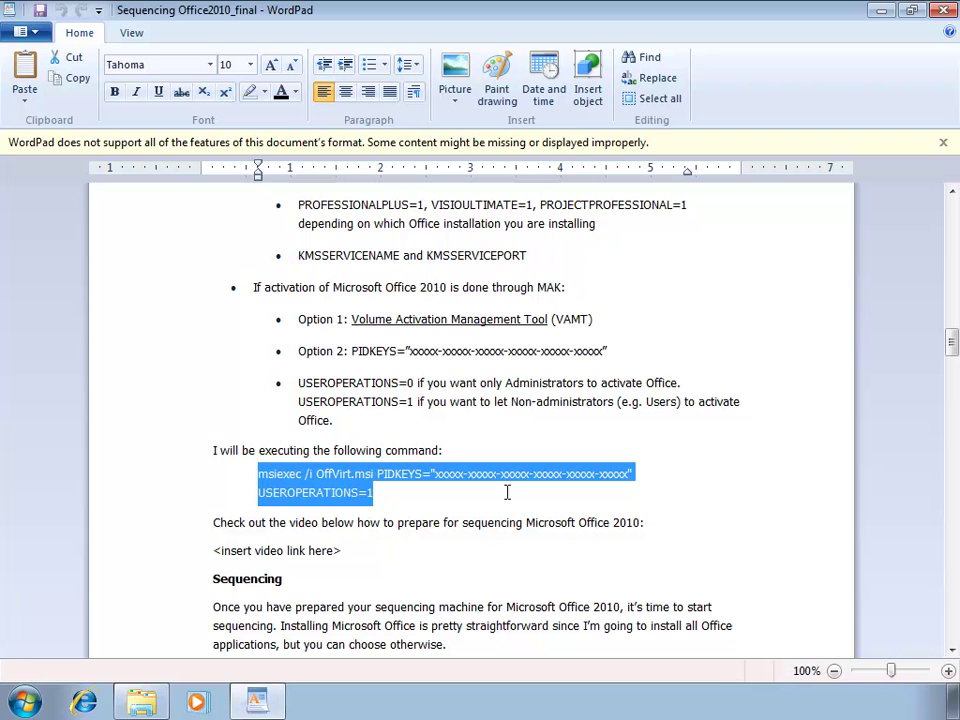
pyautogui.moveTo(189, 532); pyautogui.dragTo(693, 531)
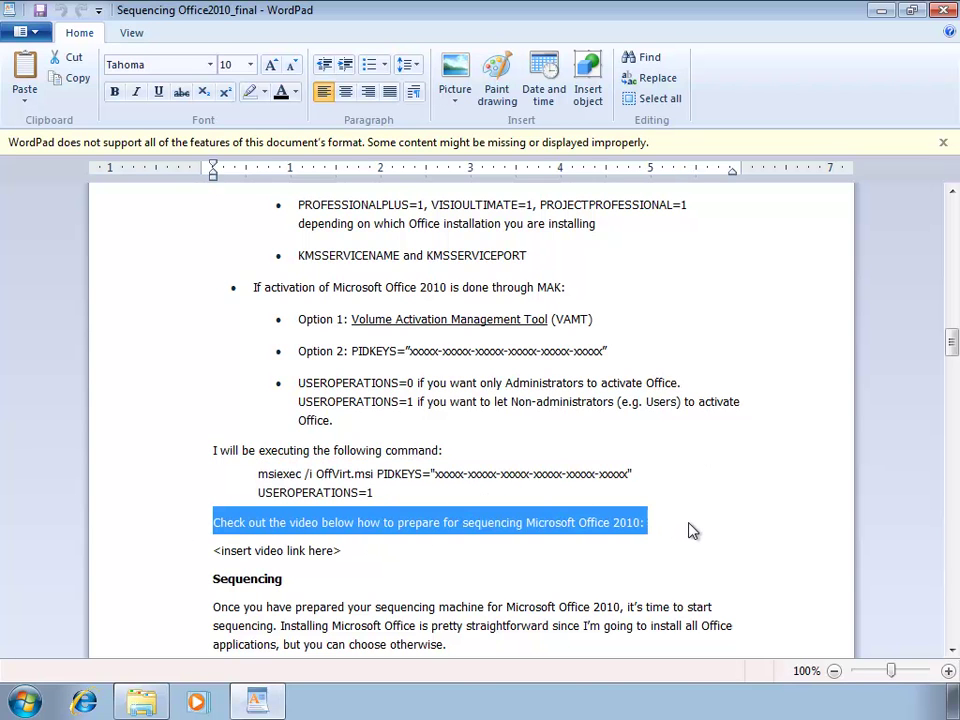